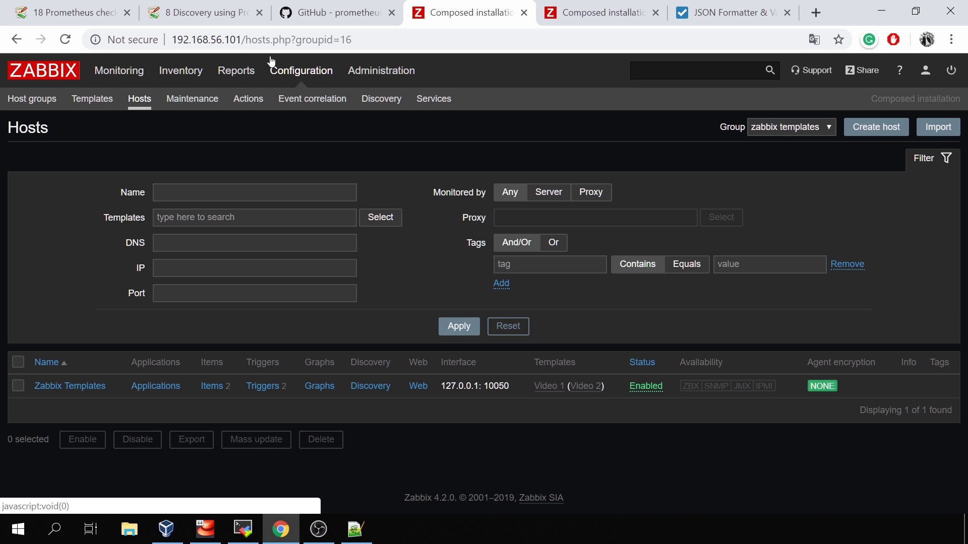
# - Open the items of the Video 1 template and check the trigger attached to First template item
pyautogui.click(95, 100)
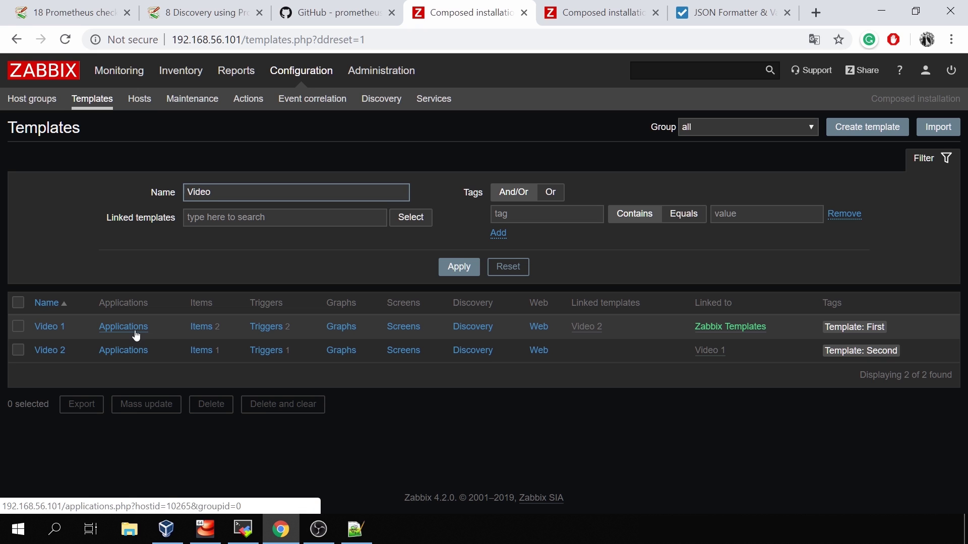
pyautogui.click(202, 331)
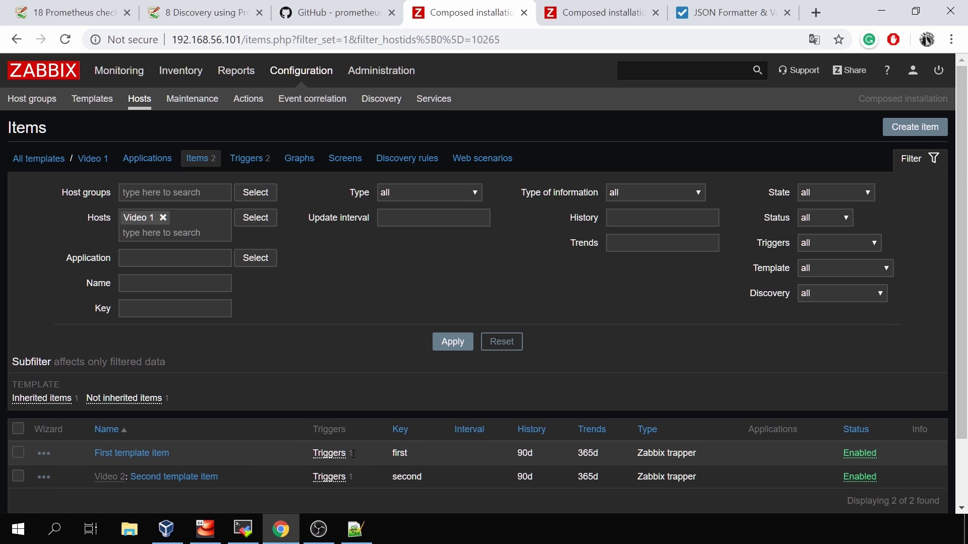
pyautogui.moveTo(353, 454); pyautogui.dragTo(275, 454)
pyautogui.moveTo(323, 459)
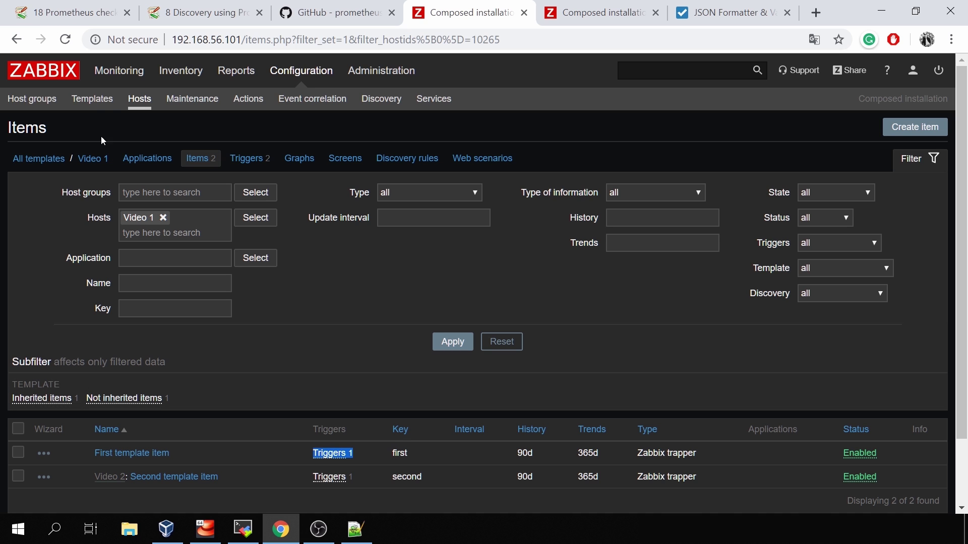
# - Open the Video 1 template's configuration and check which templates are linked to it
pyautogui.click(90, 108)
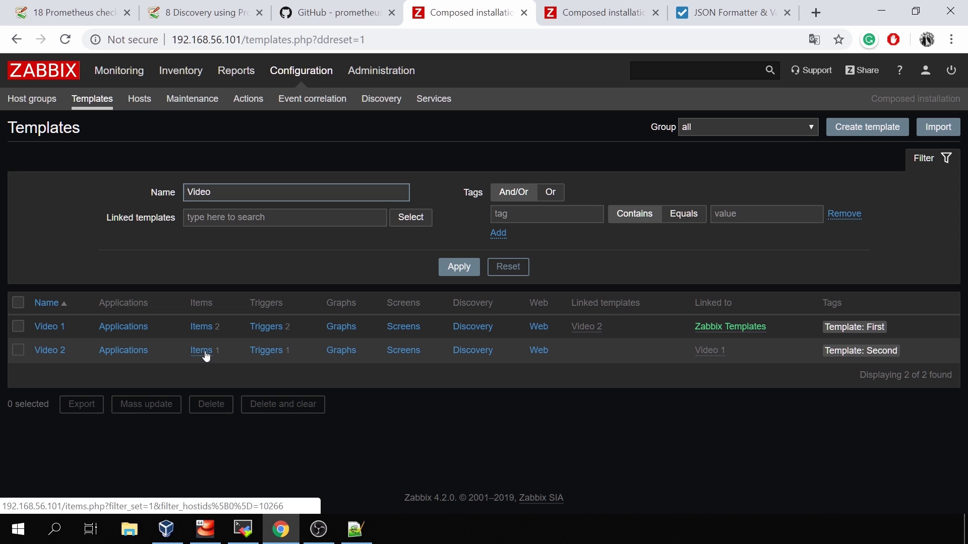
pyautogui.click(51, 329)
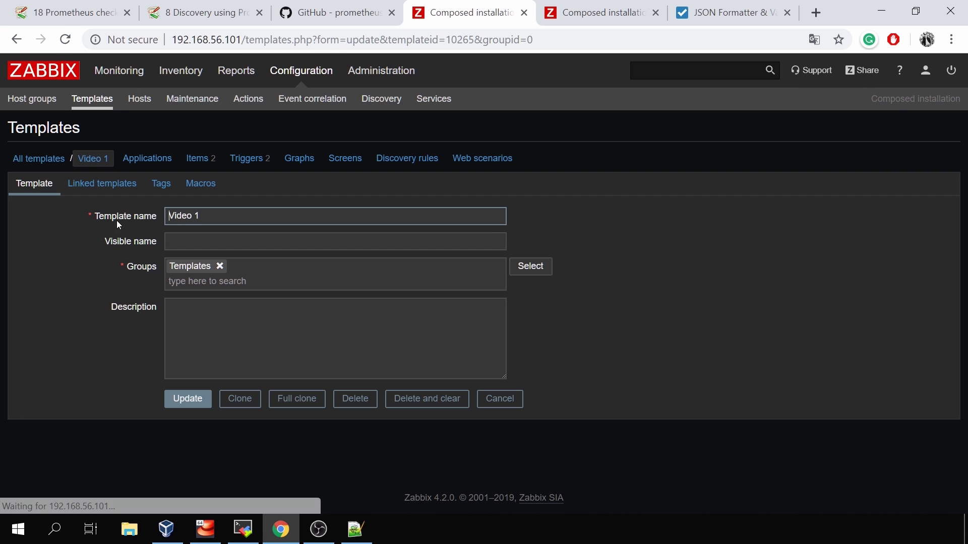
pyautogui.click(105, 189)
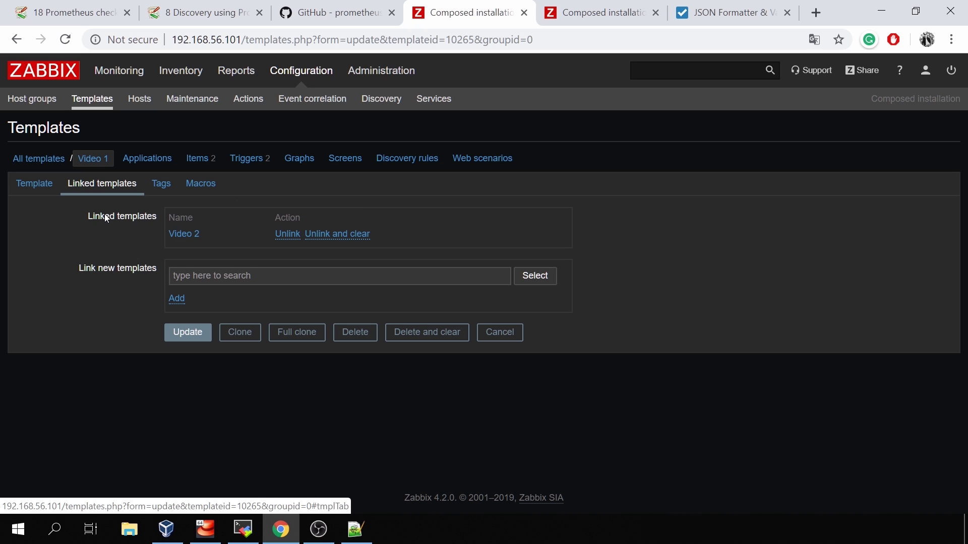
pyautogui.moveTo(105, 214); pyautogui.dragTo(162, 231)
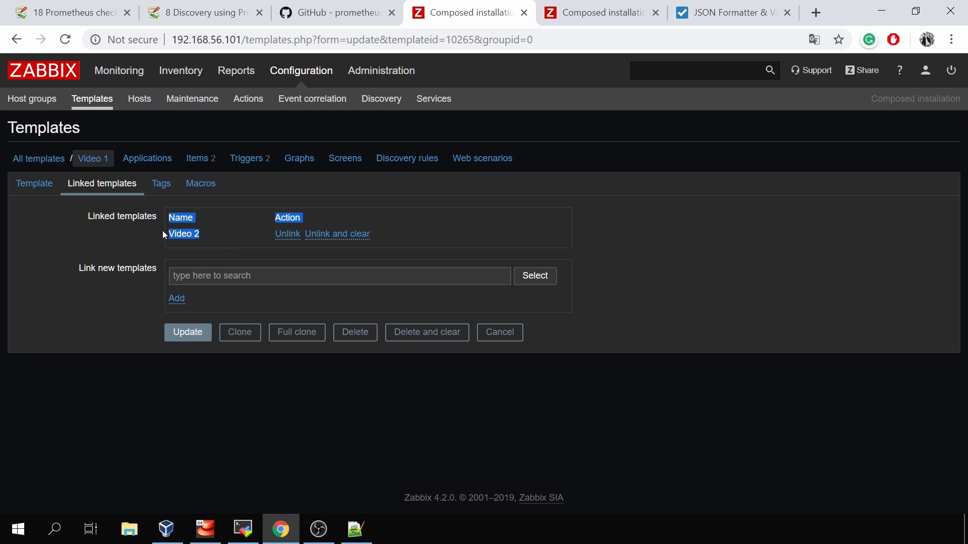
# - Show Video 1's item list, capture it for screen annotation and set the pen colour to white
pyautogui.click(203, 161)
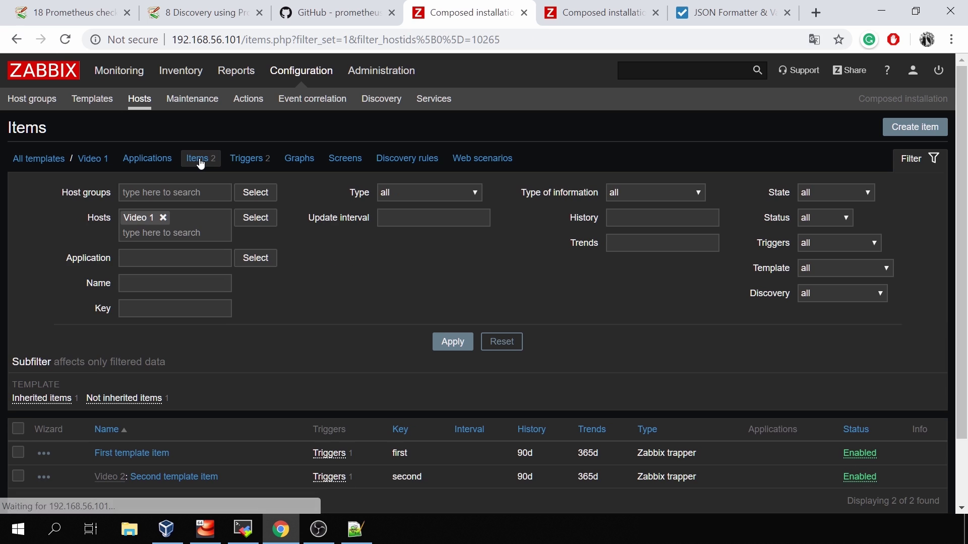
pyautogui.scroll(-2, 207, 205)
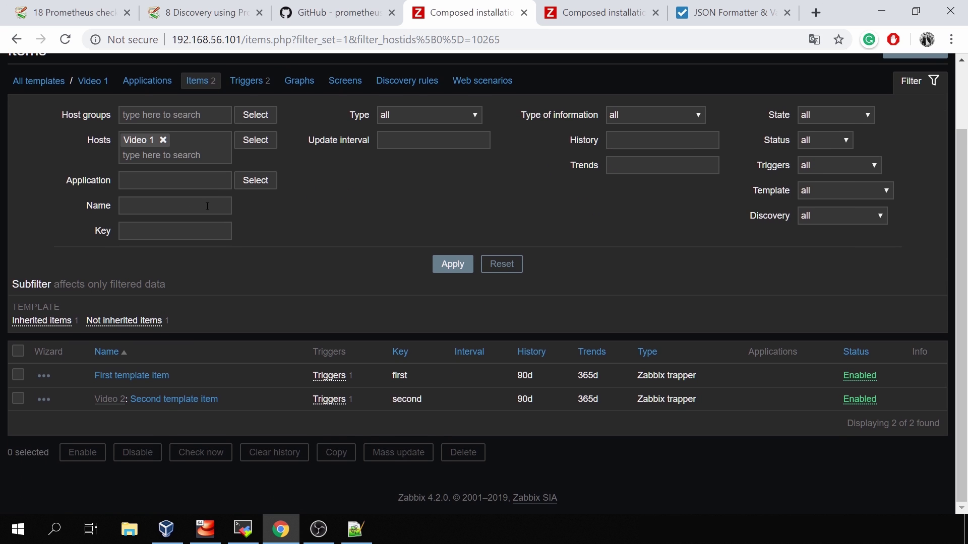
pyautogui.press('super+w')
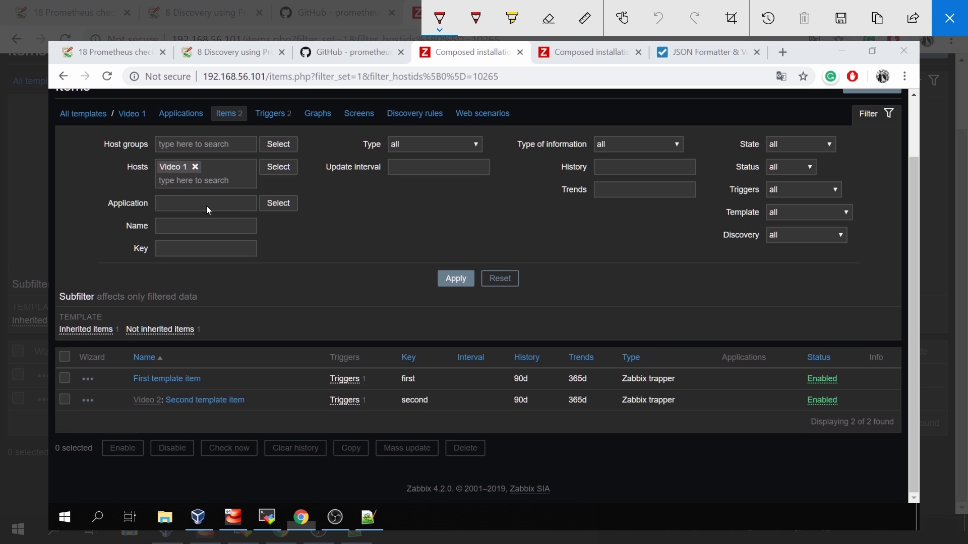
pyautogui.click(439, 18)
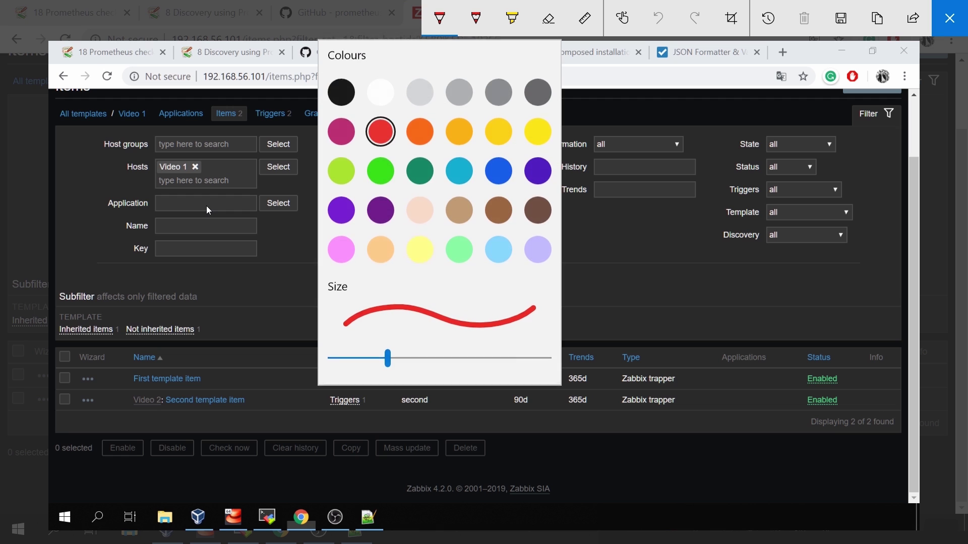
pyautogui.click(207, 205)
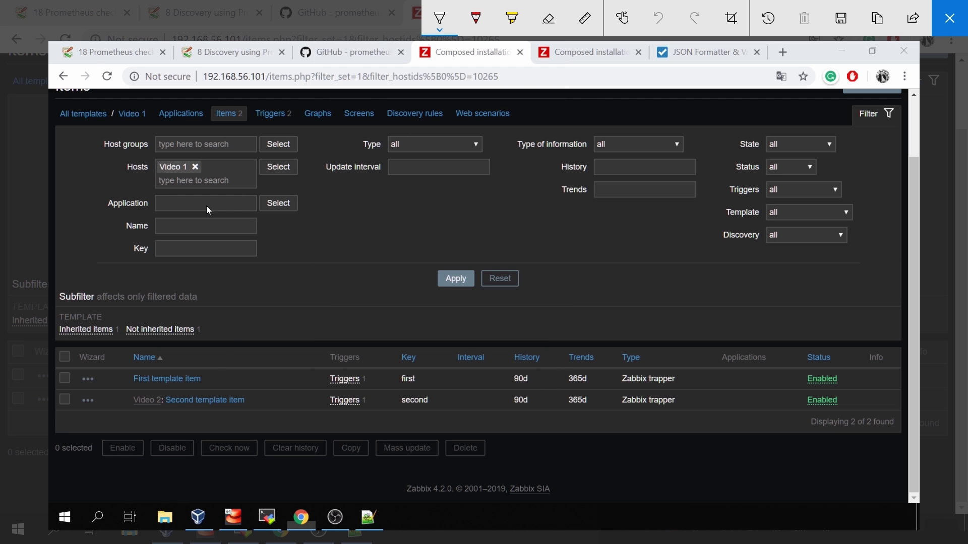
# - Label the first item 1 and the inherited item 2, underline the latter's trigger and key, then discard the sketch
pyautogui.moveTo(209, 379)
pyautogui.mouseDown()
pyautogui.moveTo(247, 317)
pyautogui.moveTo(266, 314)
pyautogui.mouseUp()
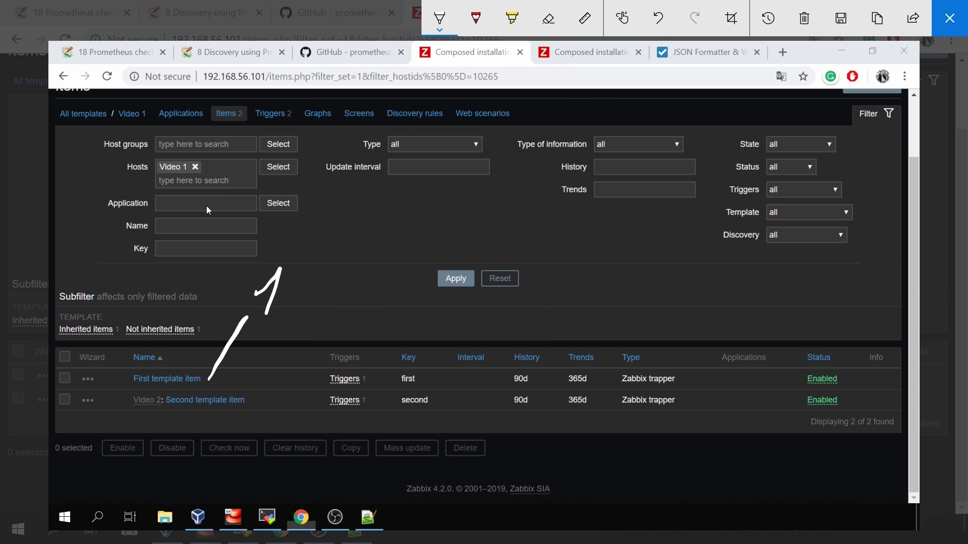
pyautogui.moveTo(136, 404)
pyautogui.mouseDown()
pyautogui.moveTo(240, 415)
pyautogui.moveTo(270, 400)
pyautogui.moveTo(326, 325)
pyautogui.mouseUp()
pyautogui.moveTo(335, 288)
pyautogui.mouseDown()
pyautogui.moveTo(338, 311)
pyautogui.moveTo(360, 310)
pyautogui.mouseUp()
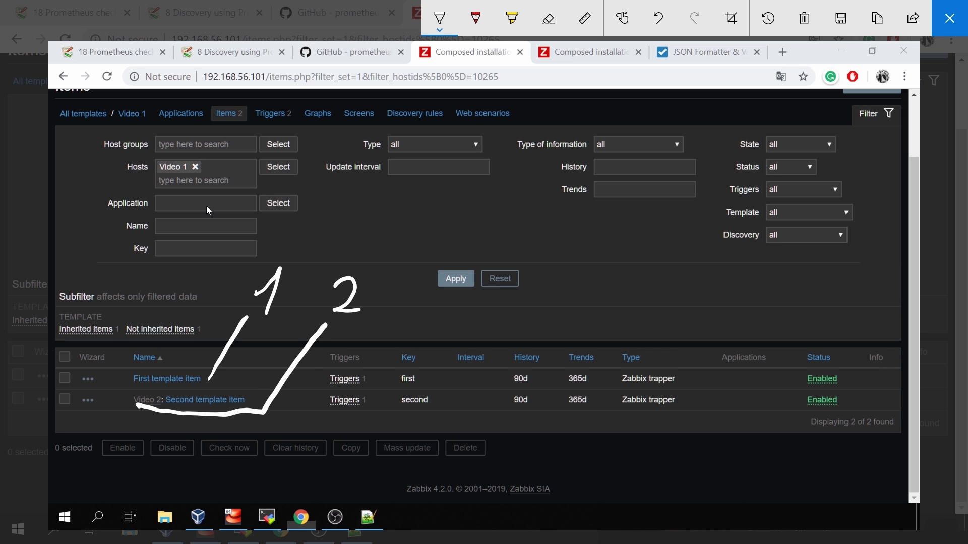
pyautogui.moveTo(326, 410); pyautogui.dragTo(436, 411)
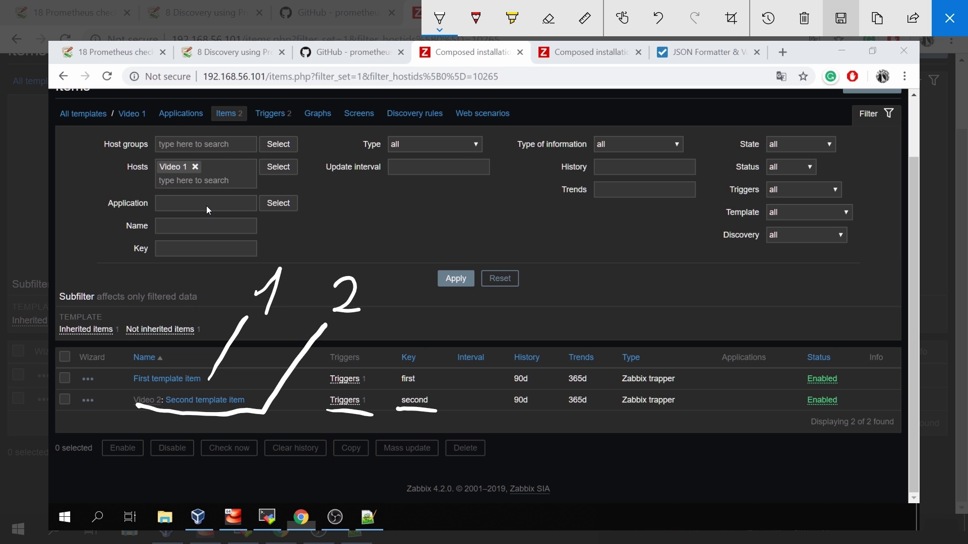
pyautogui.click(804, 18)
pyautogui.click(949, 18)
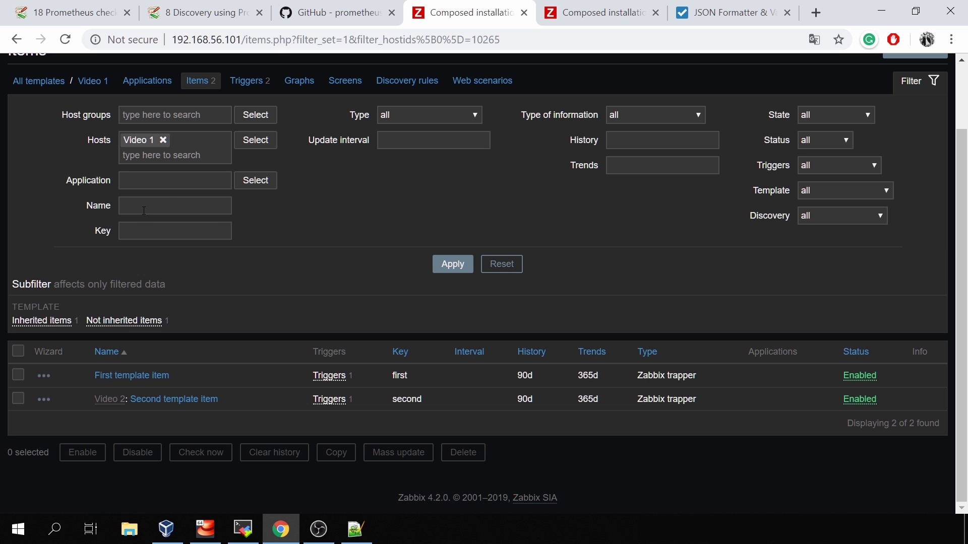
# - Open the Video 1 template's tags and check the name and value of its tag
pyautogui.scroll(2, 323, 204)
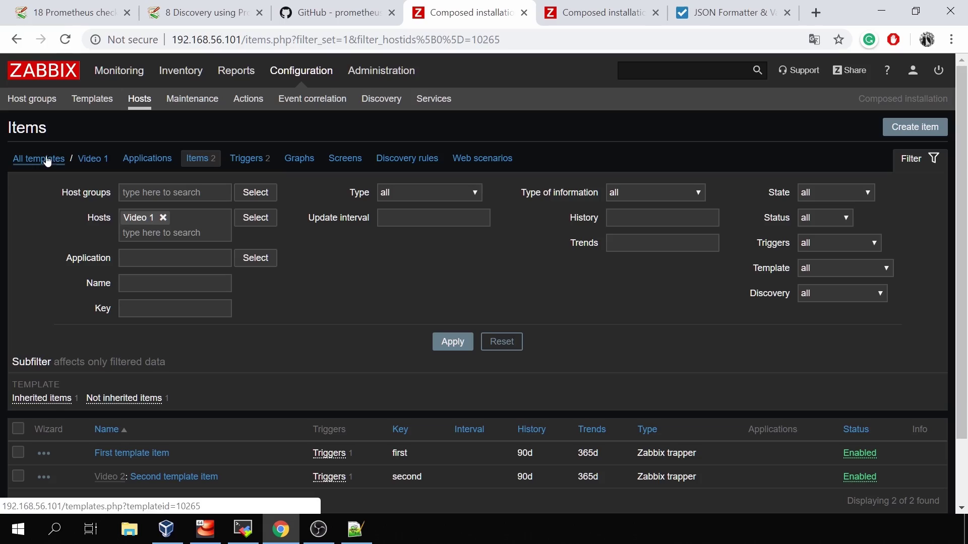
pyautogui.click(47, 159)
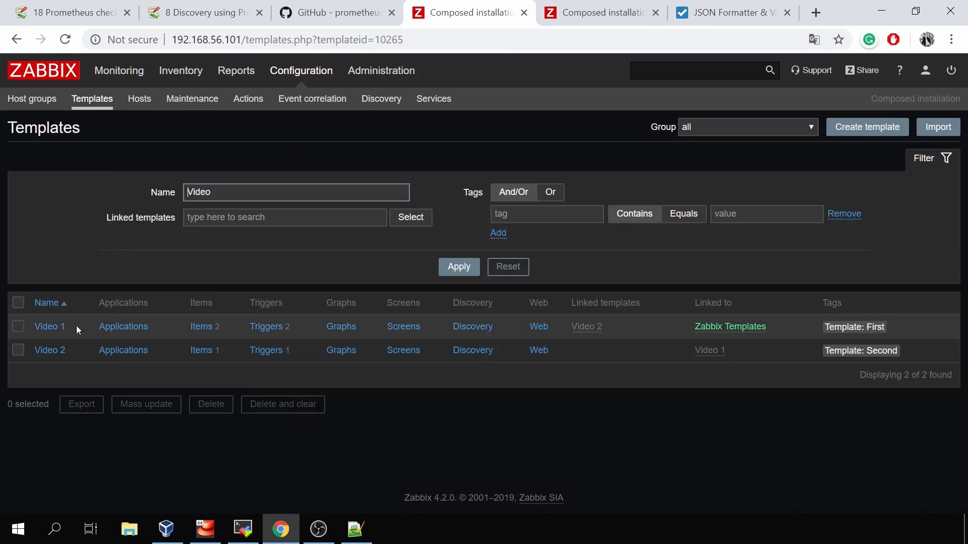
pyautogui.click(58, 326)
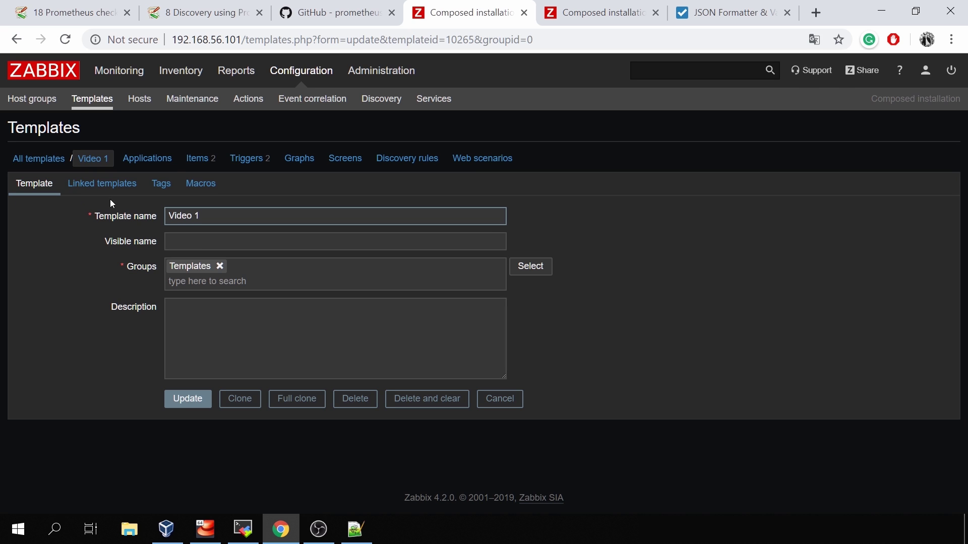
pyautogui.click(161, 188)
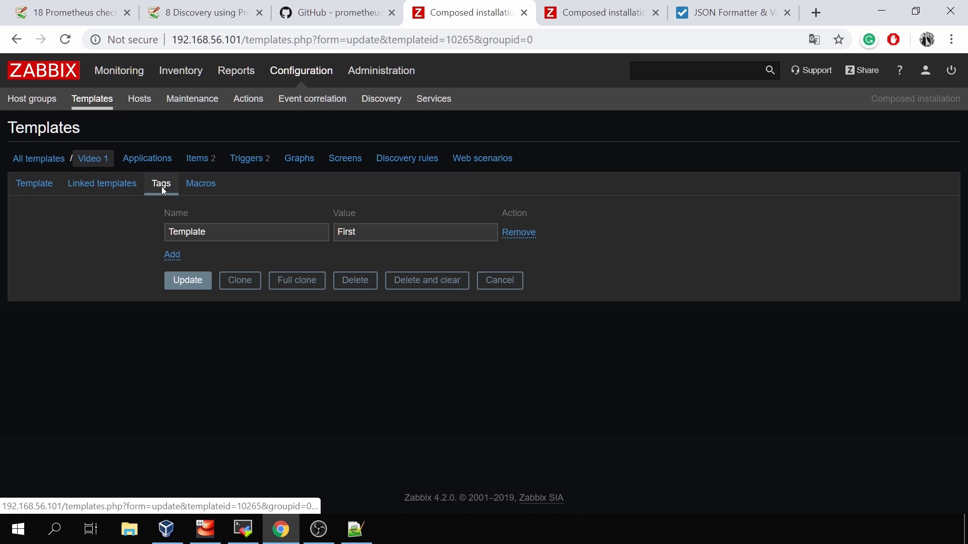
pyautogui.doubleClick(205, 234)
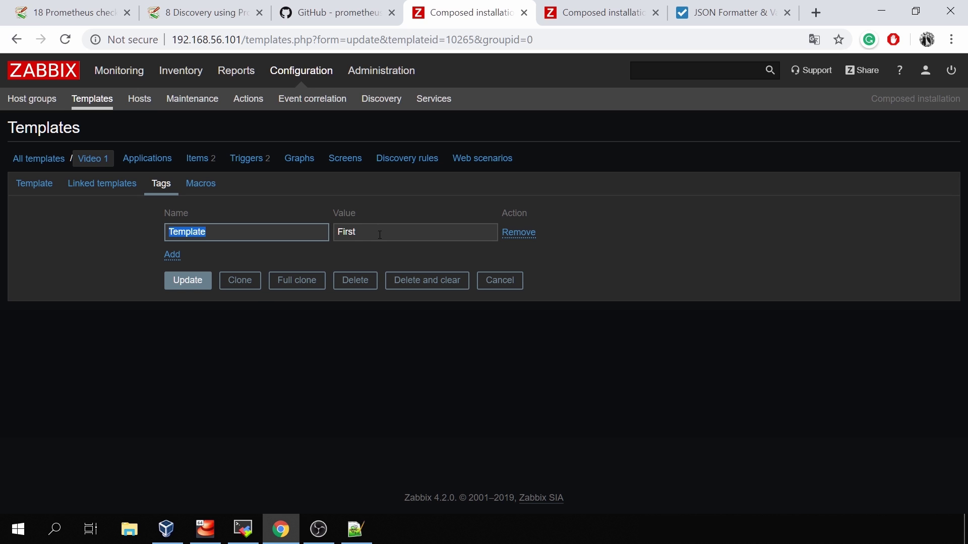
# - Open the Video 2 template's tags and check the name and value of its tag
pyautogui.click(46, 160)
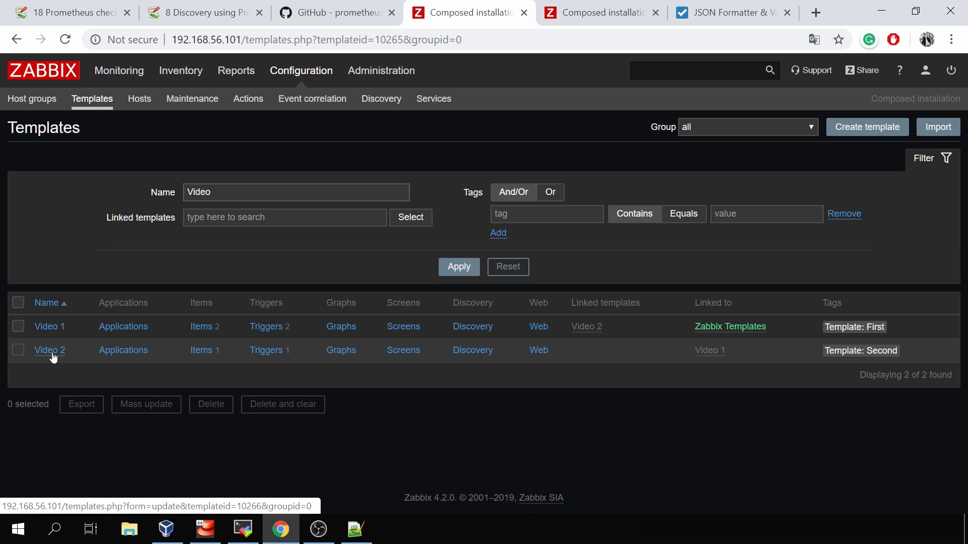
pyautogui.click(51, 352)
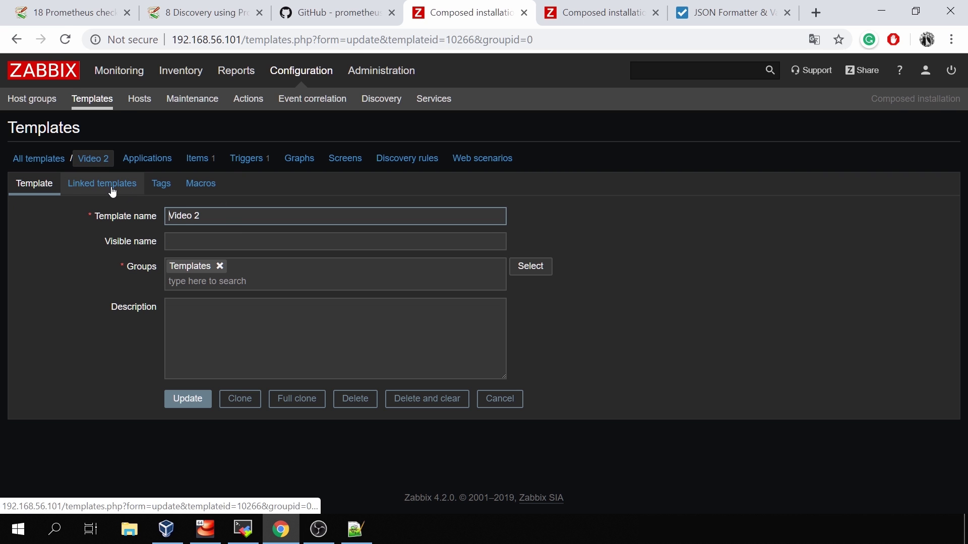
pyautogui.click(163, 185)
pyautogui.moveTo(255, 234); pyautogui.dragTo(170, 232)
pyautogui.doubleClick(380, 231)
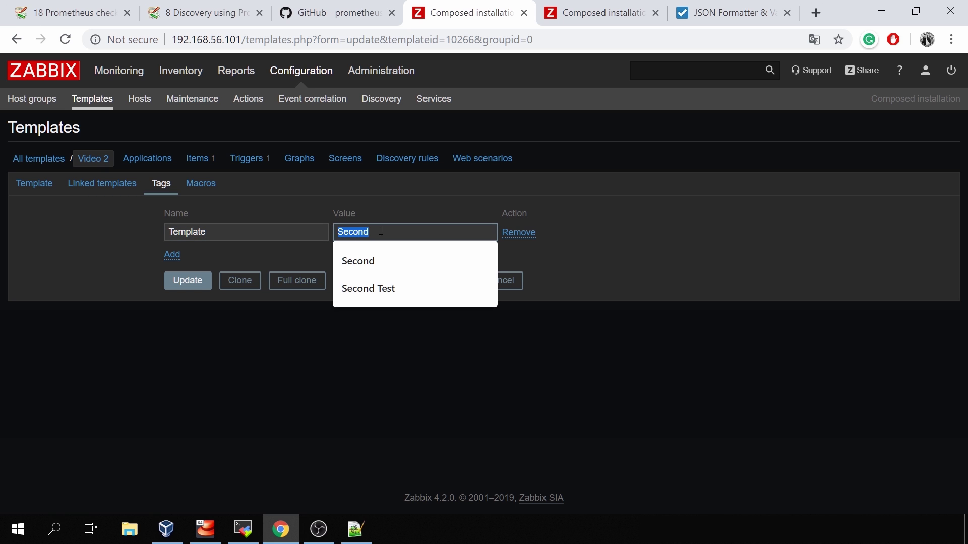
pyautogui.click(132, 239)
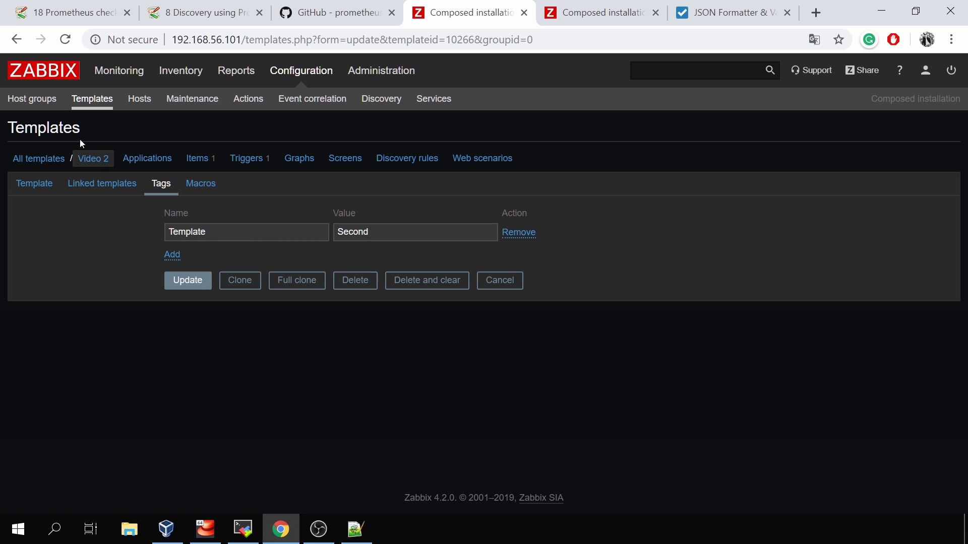
# - On a capture of the templates list, underline Video 1's host link, cross out Video 2's Linked to entry, and discard the sketch
pyautogui.click(44, 160)
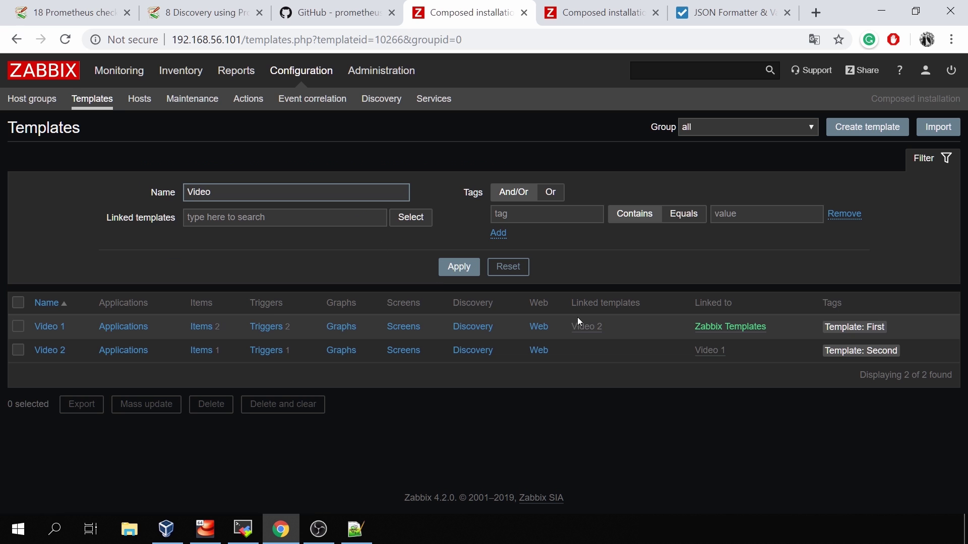
pyautogui.press('super+w')
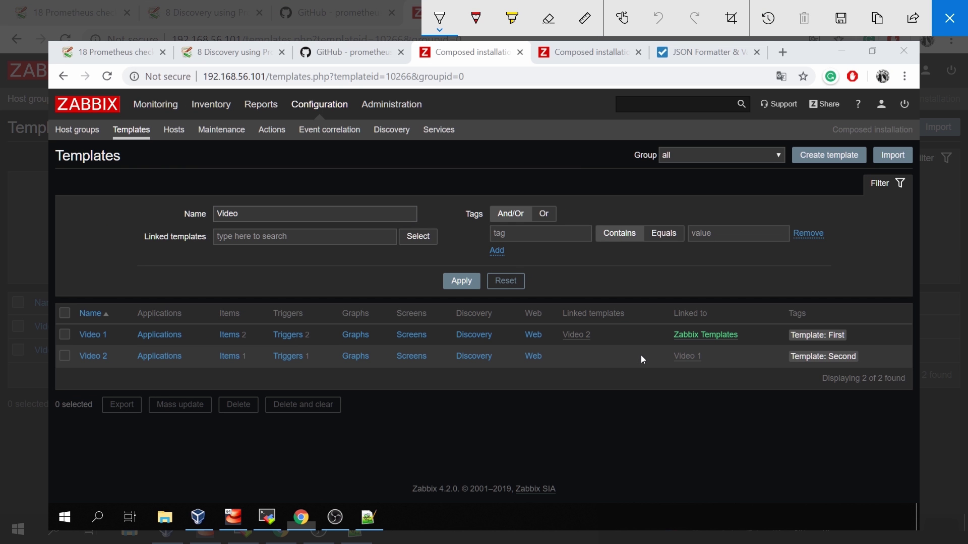
pyautogui.moveTo(664, 317); pyautogui.dragTo(714, 320)
pyautogui.moveTo(63, 345); pyautogui.dragTo(108, 343)
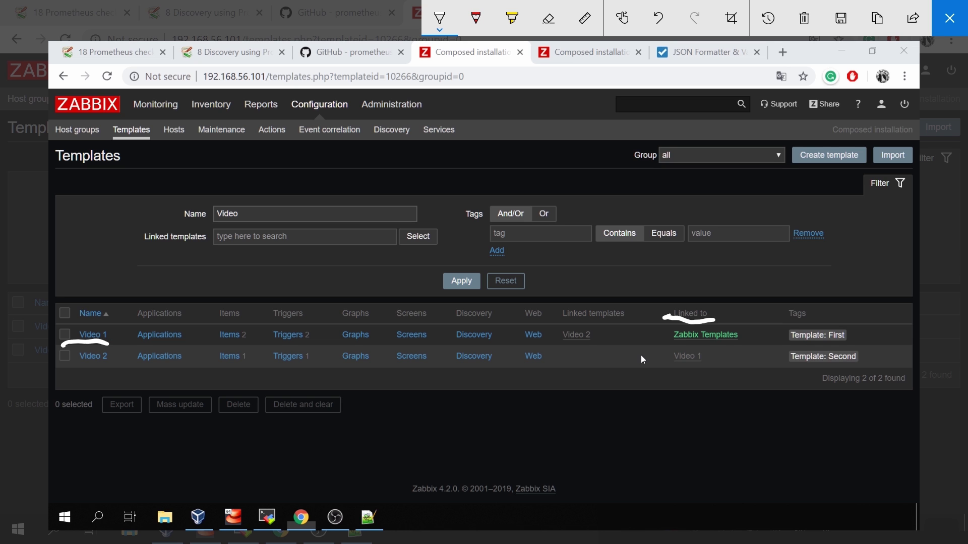
pyautogui.moveTo(660, 344); pyautogui.dragTo(754, 343)
pyautogui.moveTo(697, 346); pyautogui.dragTo(679, 370)
pyautogui.moveTo(675, 348); pyautogui.dragTo(709, 371)
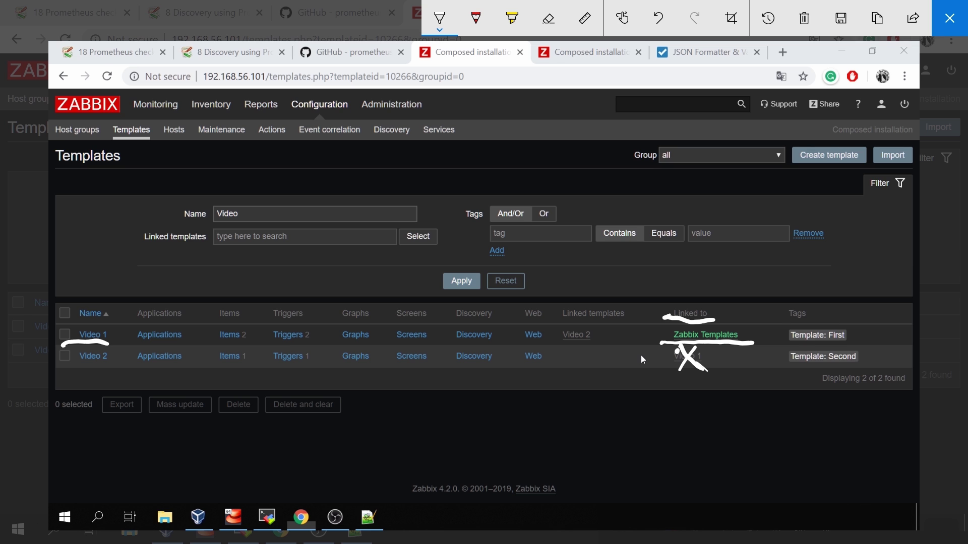
pyautogui.click(815, 19)
pyautogui.click(946, 20)
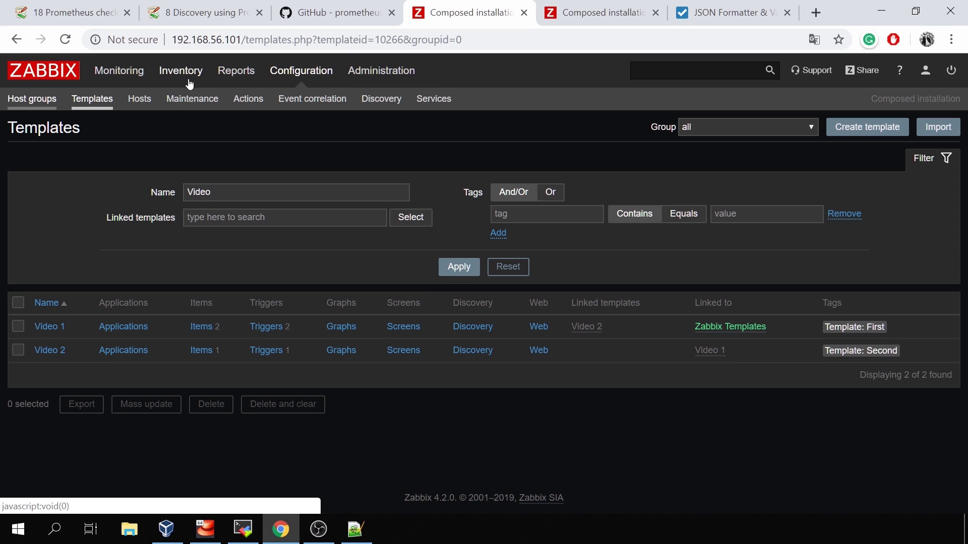
# - On a capture of the hosts list, mark the nested templates, write 2 under Items and Triggers, and erase the ink
pyautogui.click(137, 101)
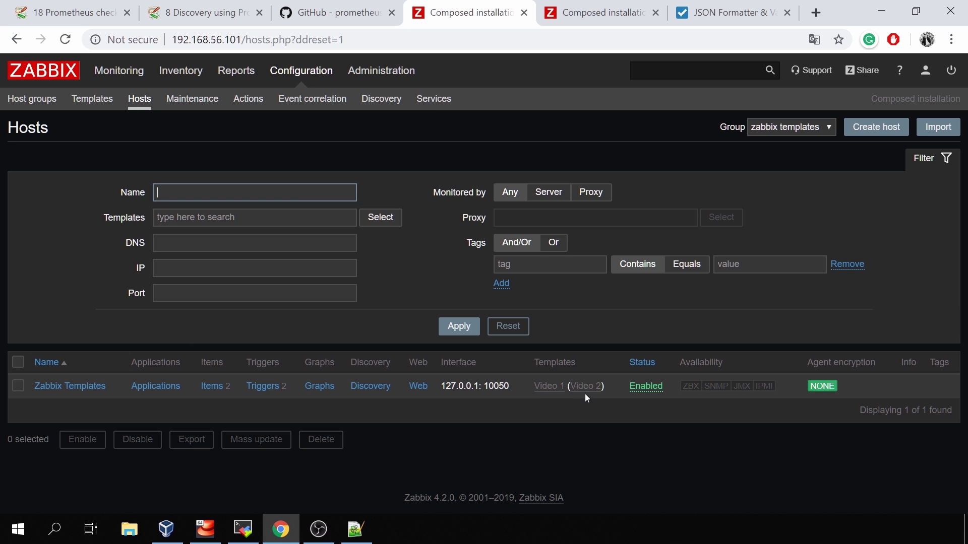
pyautogui.press('super+w')
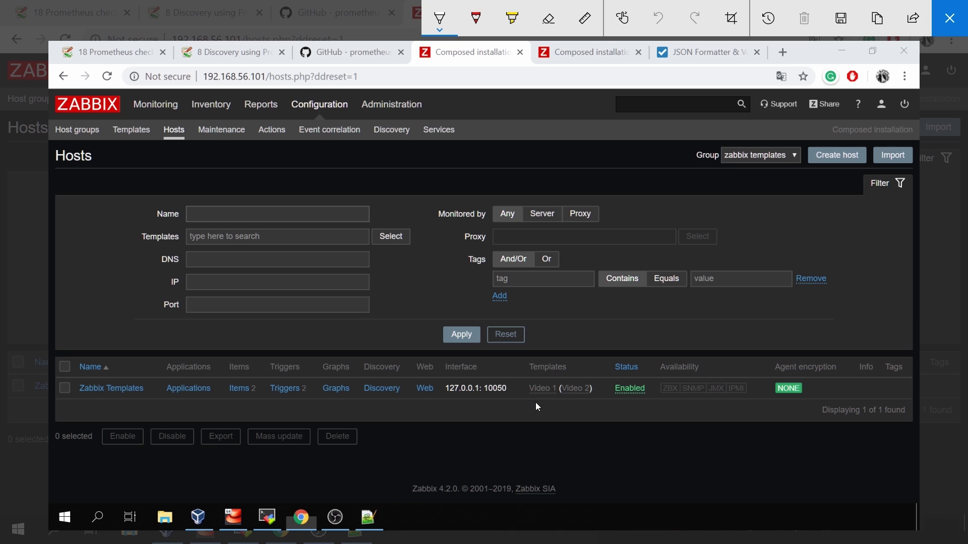
pyautogui.moveTo(526, 395)
pyautogui.mouseDown()
pyautogui.moveTo(557, 398)
pyautogui.moveTo(572, 419)
pyautogui.moveTo(597, 405)
pyautogui.moveTo(607, 423)
pyautogui.mouseUp()
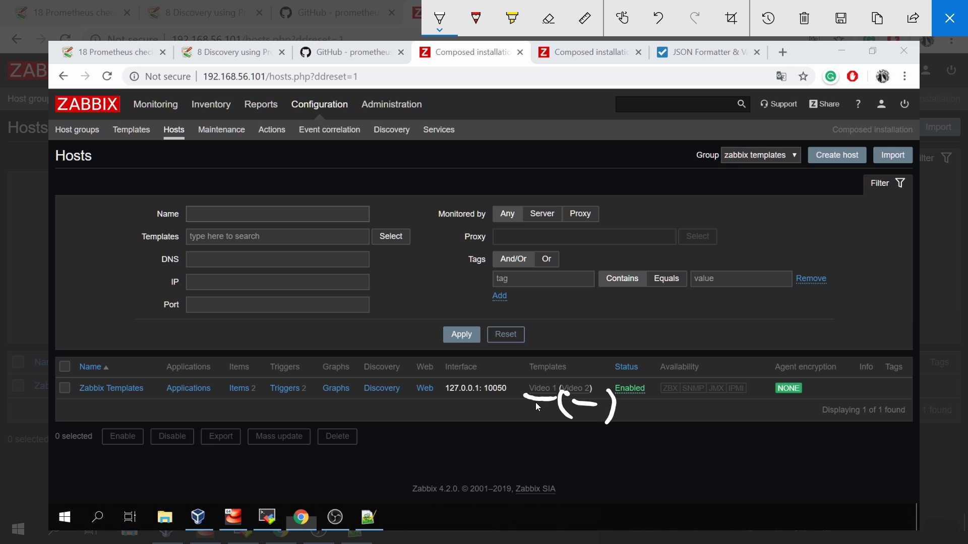
pyautogui.moveTo(245, 401)
pyautogui.mouseDown()
pyautogui.moveTo(261, 422)
pyautogui.moveTo(318, 418)
pyautogui.mouseUp()
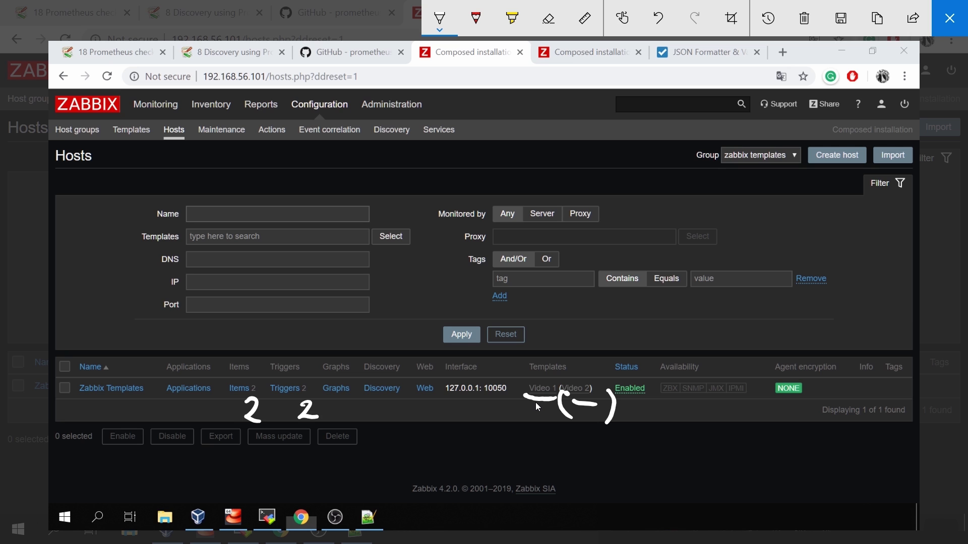
pyautogui.click(793, 12)
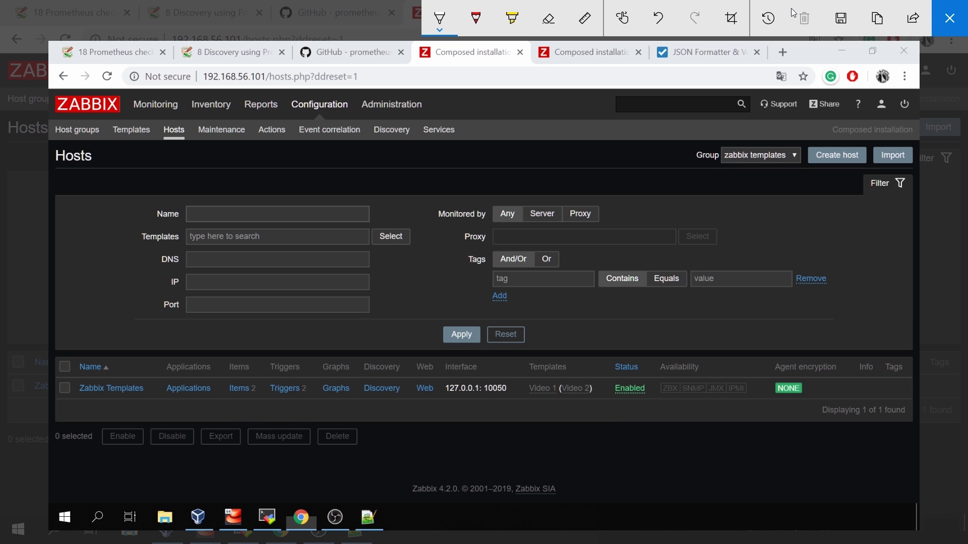
# - Leave the screen capture and check the Video 1 template's tag from the hosts list, returning to that list
pyautogui.click(963, 17)
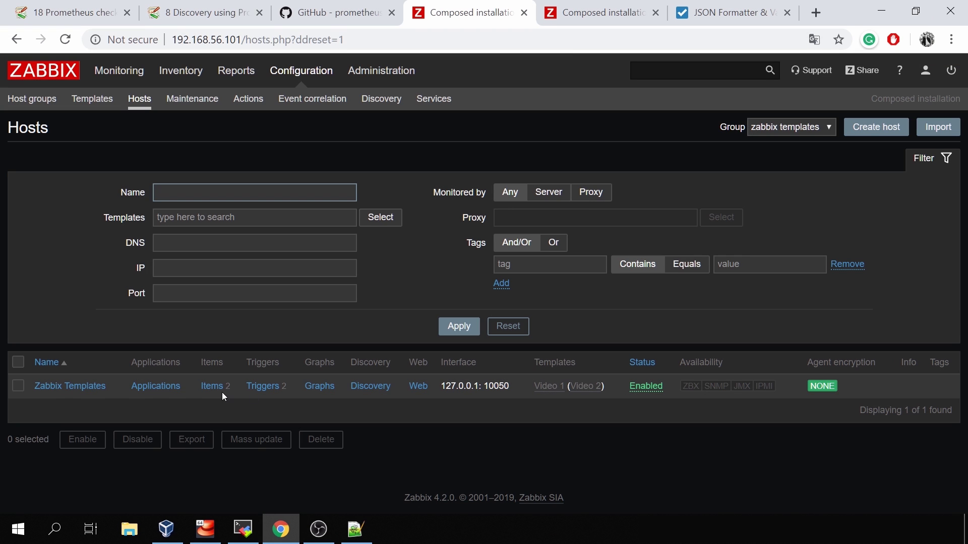
pyautogui.click(545, 388)
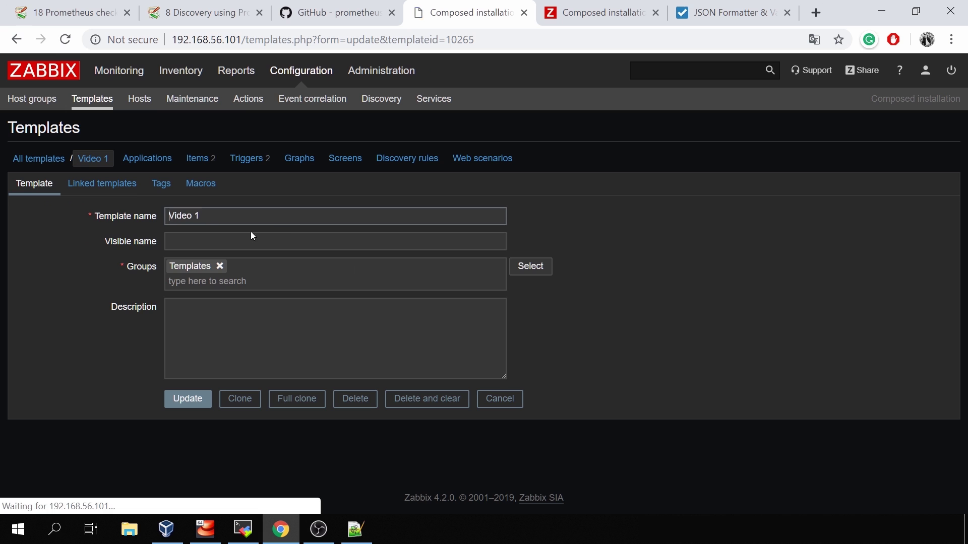
pyautogui.click(164, 184)
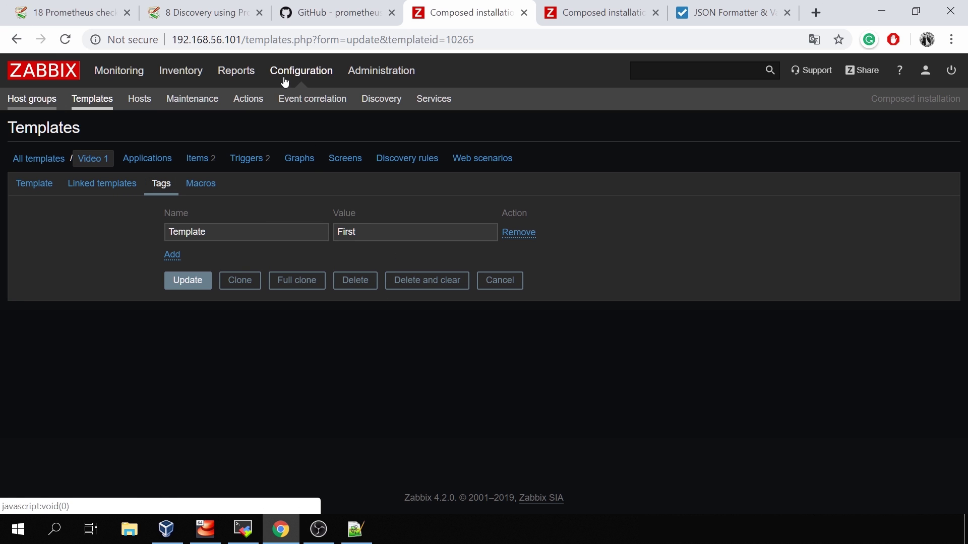
pyautogui.click(145, 99)
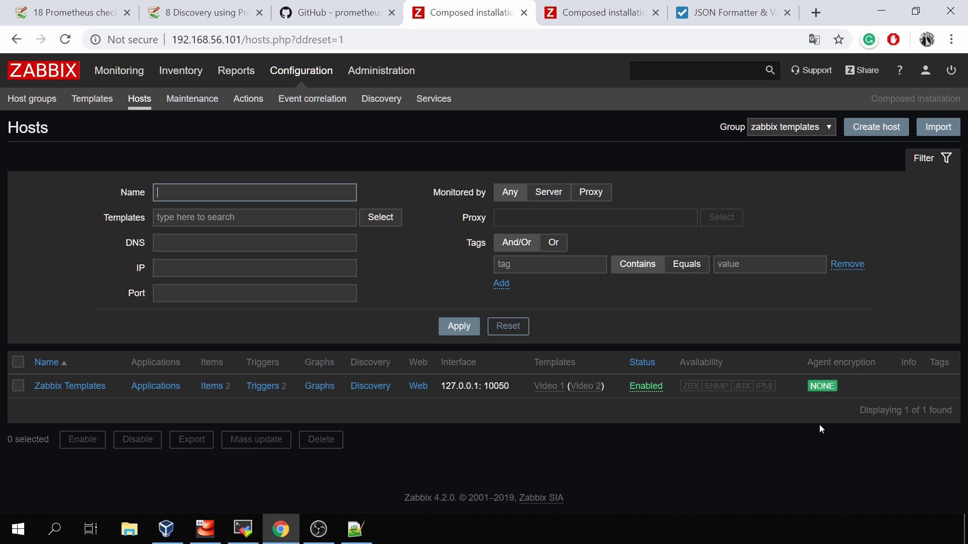
pyautogui.click(941, 385)
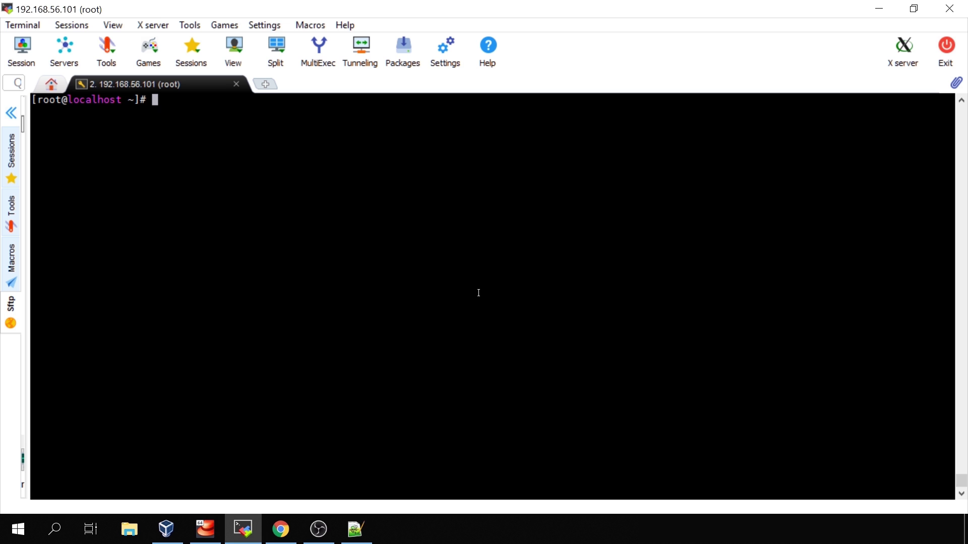
# - List the running Docker containers in the terminal with docker ps
pyautogui.write('docker ps')
pyautogui.press('Return')
pyautogui.press('Return')
pyautogui.press('Return')
# - Run docker inspect on the zabbix-server-mysql container 8445f2ac9713 and begin a zabbix_ command at the prompt
pyautogui.write('docker inspect')
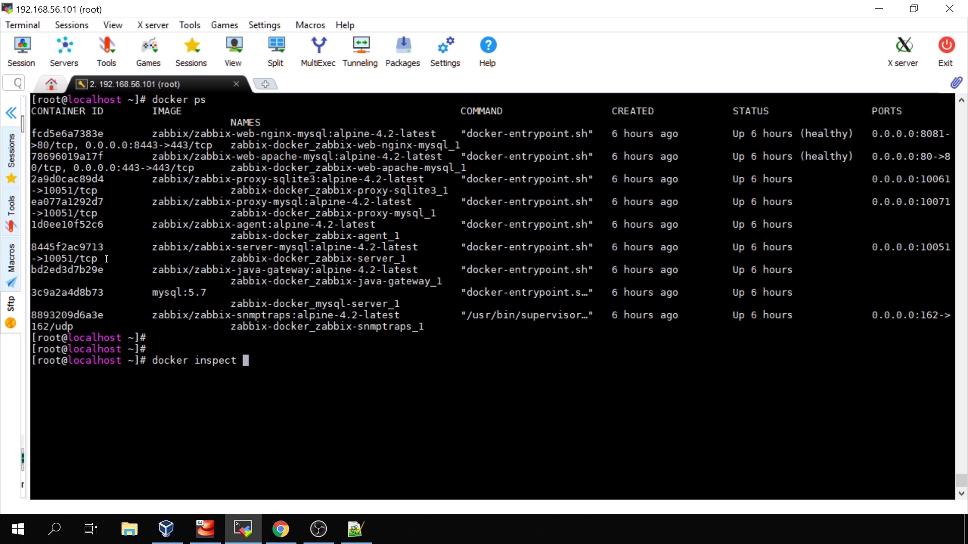
pyautogui.doubleClick(67, 248)
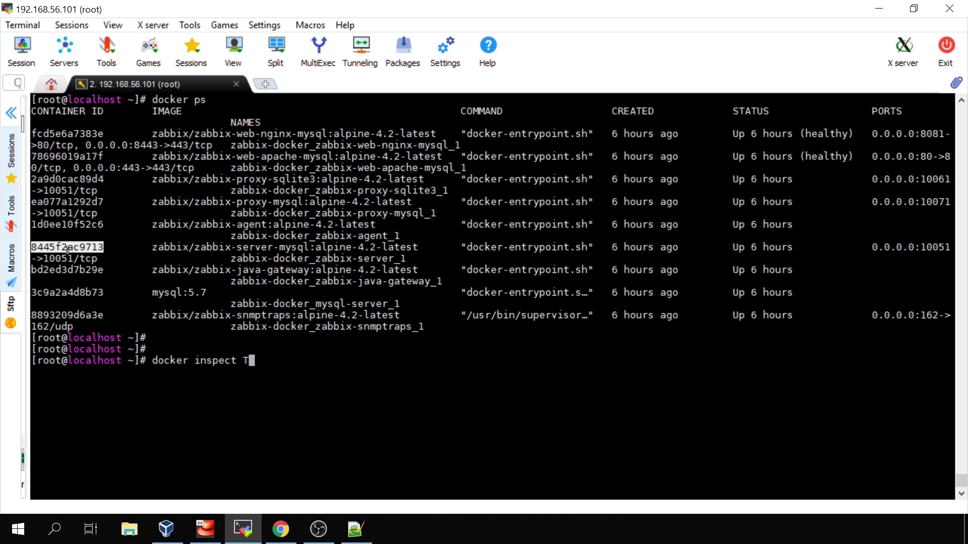
pyautogui.rightClick(67, 249)
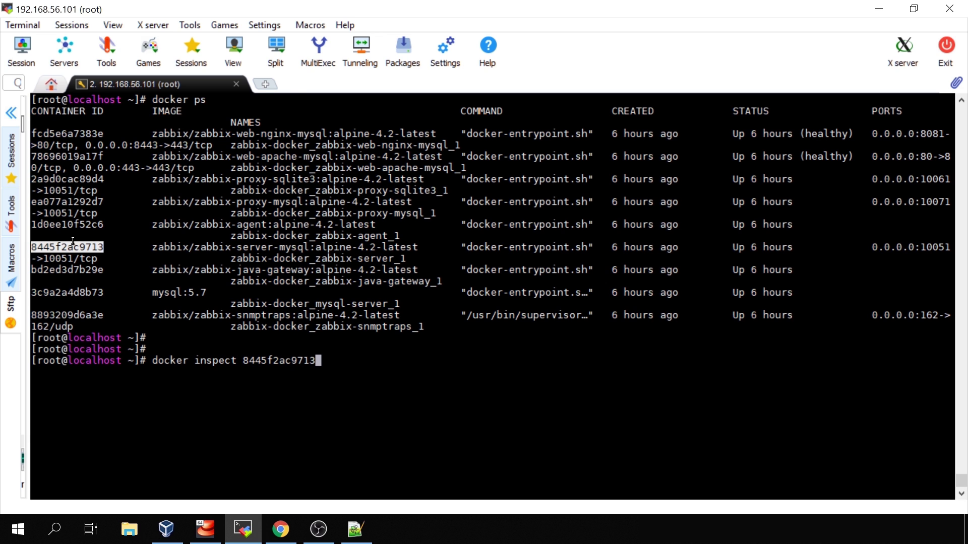
pyautogui.press('Return')
pyautogui.write('zabbix_')
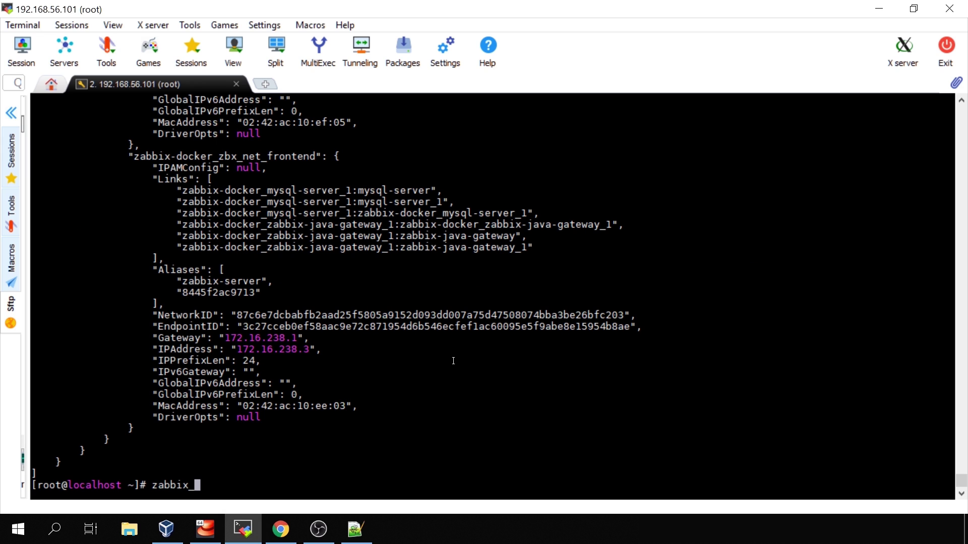
# - Switch to Chrome, open the Zabbix Templates host's triggers, and check their expressions
pyautogui.click(281, 529)
pyautogui.click(271, 386)
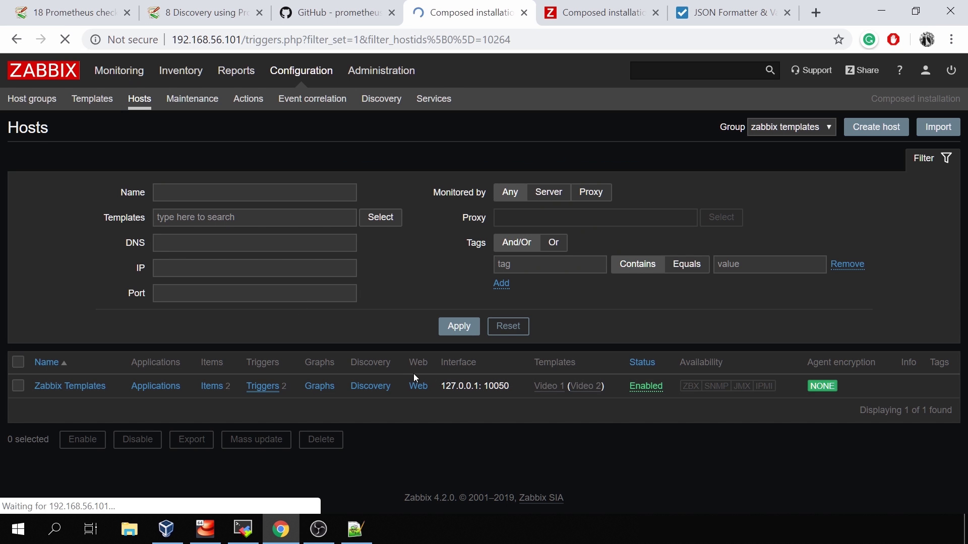
pyautogui.scroll(-2, 460, 353)
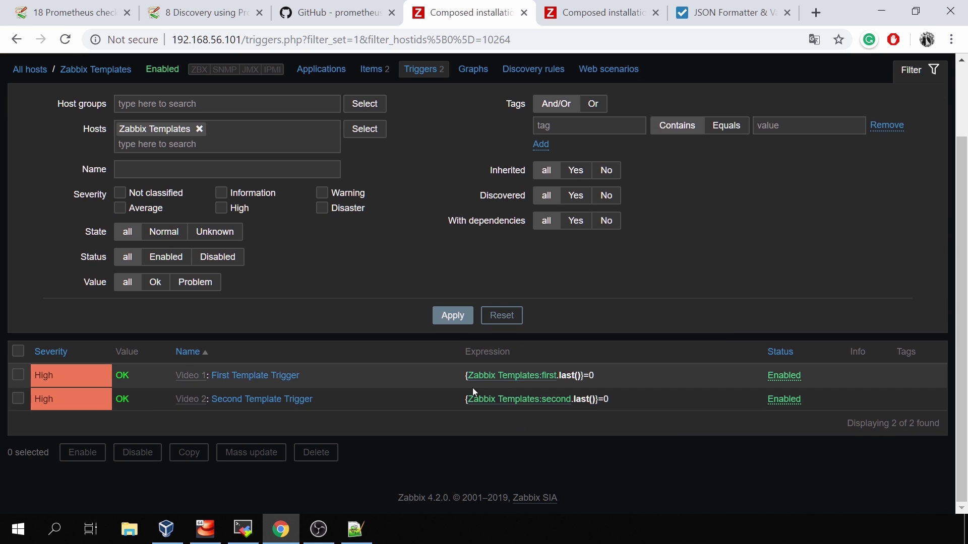
pyautogui.moveTo(560, 376); pyautogui.dragTo(586, 376)
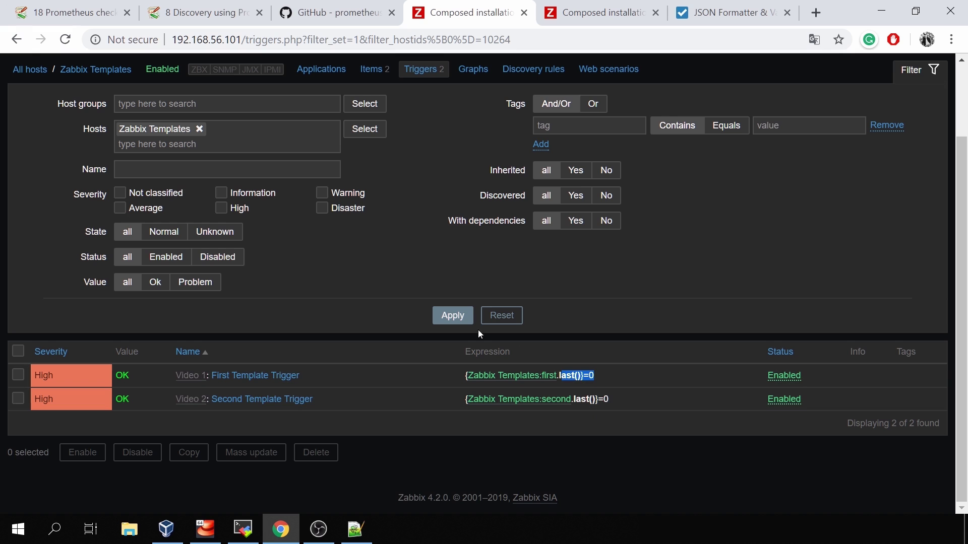
pyautogui.scroll(1, 400, 325)
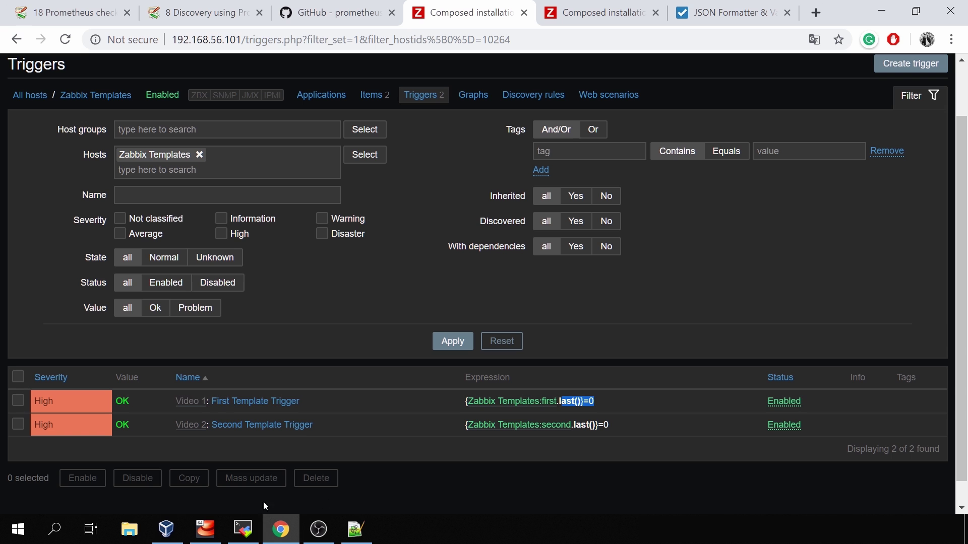
# - Back in the terminal, extend the command to zabbix_sender -z 172.16.238.3, using the inspected server IP address without its quotation marks
pyautogui.click(259, 529)
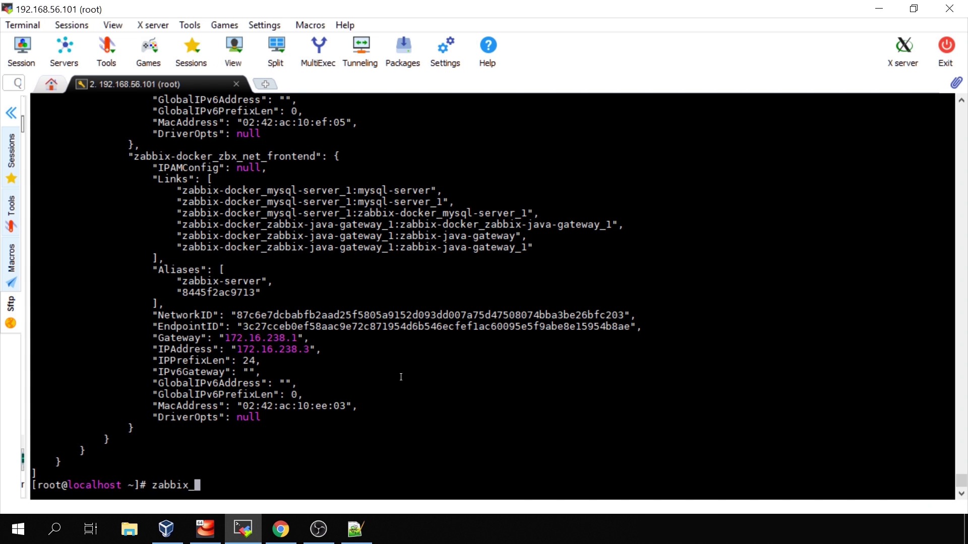
pyautogui.write('sender -z')
pyautogui.doubleClick(237, 349)
pyautogui.rightClick(245, 348)
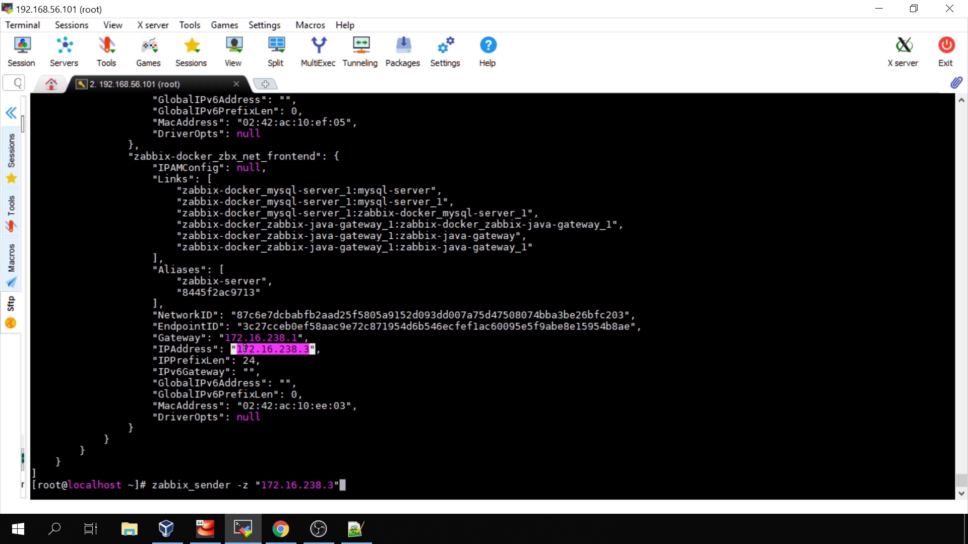
pyautogui.press('Left')
pyautogui.press('Left')
pyautogui.press('Left')
pyautogui.press('Left')
pyautogui.press('Left')
pyautogui.press('Left')
pyautogui.press('Left')
pyautogui.press('Left')
pyautogui.press('Left')
pyautogui.press('Left')
pyautogui.press('Left')
pyautogui.press('Left')
pyautogui.press('BackSpace')
pyautogui.press('Right')
pyautogui.press('Right')
pyautogui.press('Right')
pyautogui.press('Right')
pyautogui.press('Right')
pyautogui.press('Right')
pyautogui.press('Right')
pyautogui.press('Right')
pyautogui.press('Right')
pyautogui.press('Right')
pyautogui.press('Right')
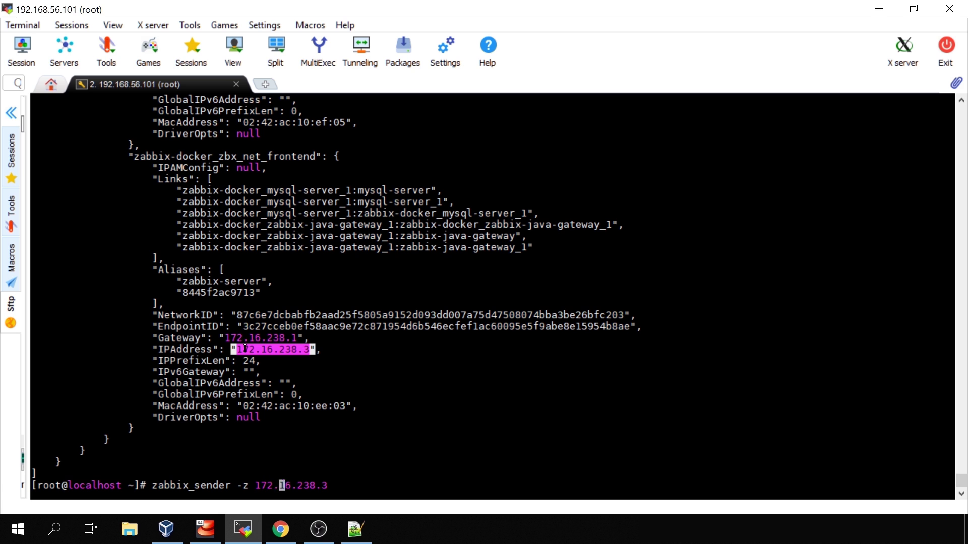
# - Add -s "Zabbix Templates" -k to the zabbix_sender command, checking the host name in Chrome
pyautogui.write('-s')
pyautogui.click(280, 529)
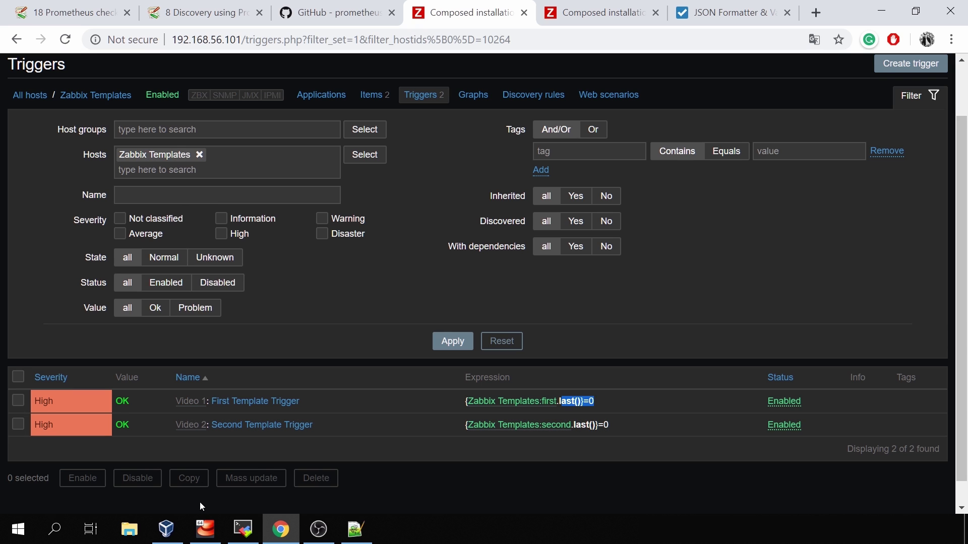
pyautogui.click(245, 533)
pyautogui.write('"Zabbix Templates" -k')
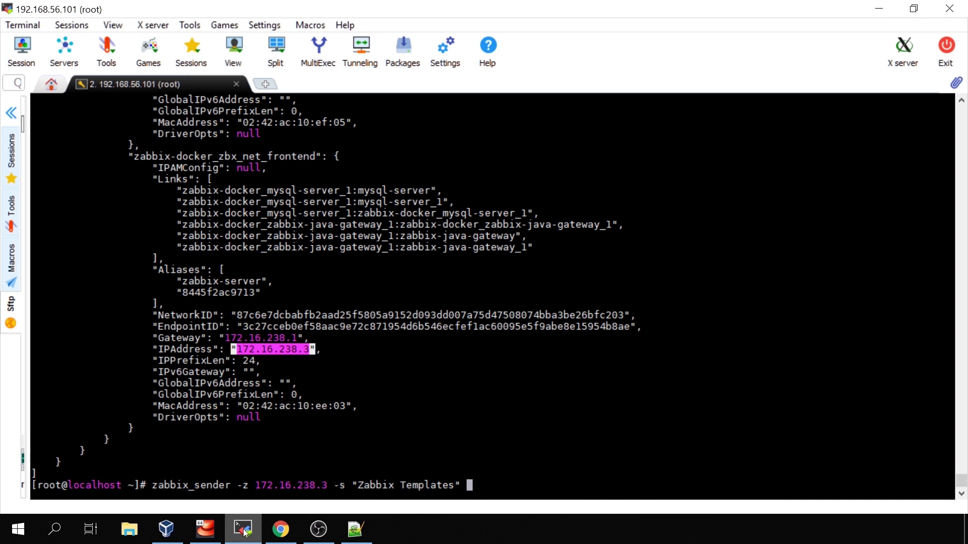
# - Switch to Chrome and look up the item keys of the Zabbix Templates host
pyautogui.click(281, 529)
pyautogui.scroll(2, 323, 240)
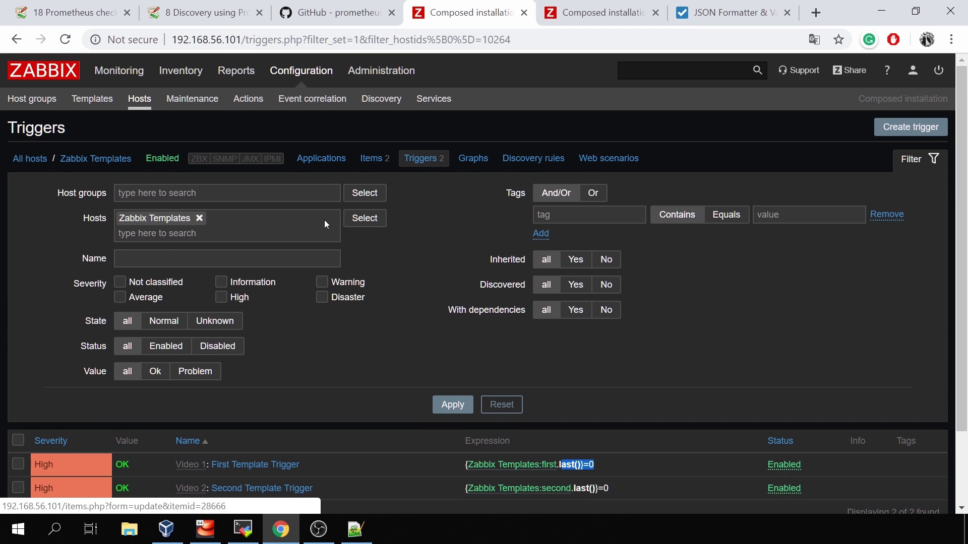
pyautogui.click(376, 159)
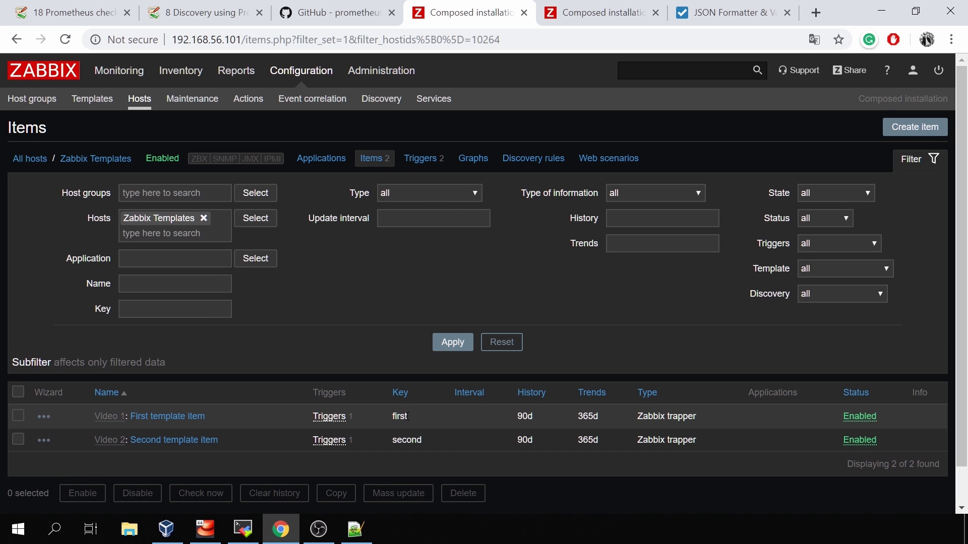
# - Back in the terminal, complete the zabbix_sender command with key first and -o 0, and run it
pyautogui.click(243, 529)
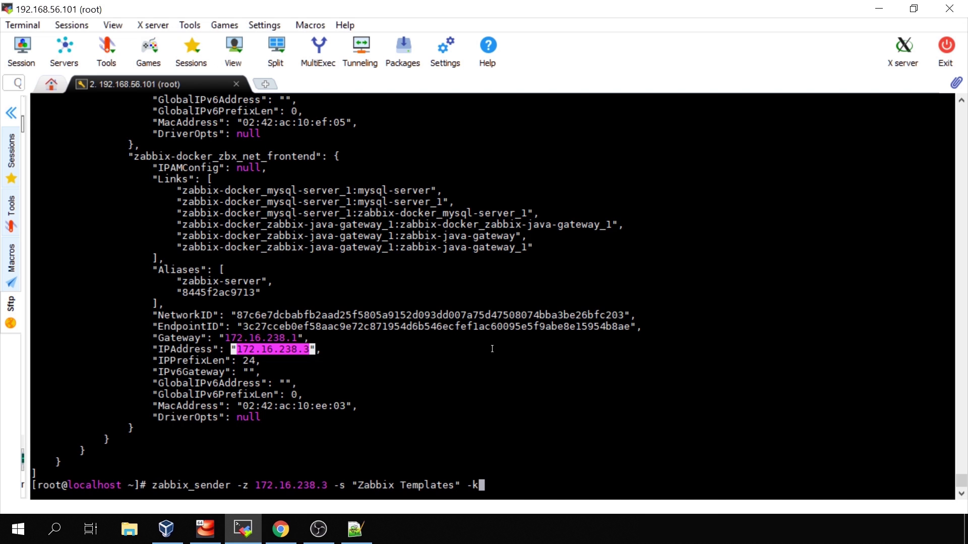
pyautogui.write('first -o')
pyautogui.write('0')
pyautogui.press('Return')
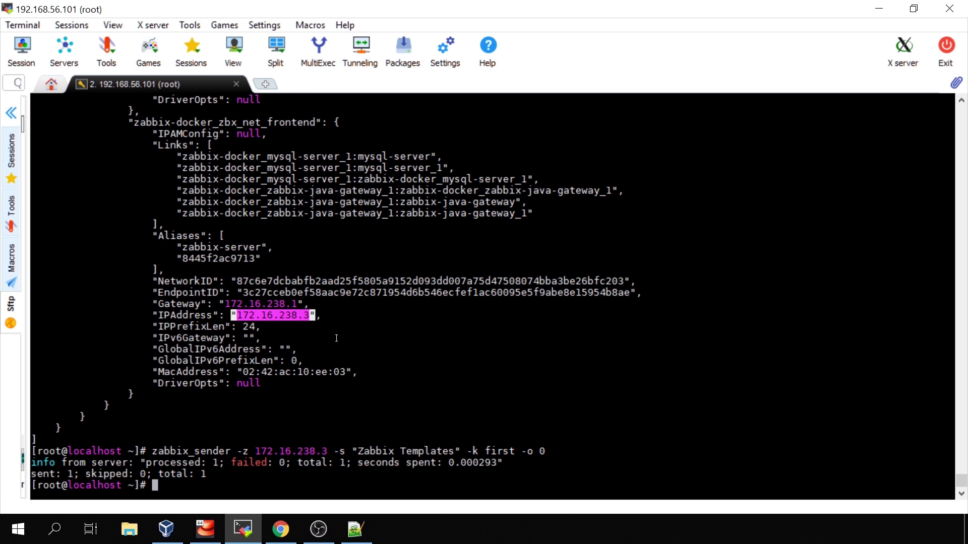
# - Open the monitoring dashboard in Chrome and examine the First Template Trigger problem and its tags
pyautogui.click(280, 530)
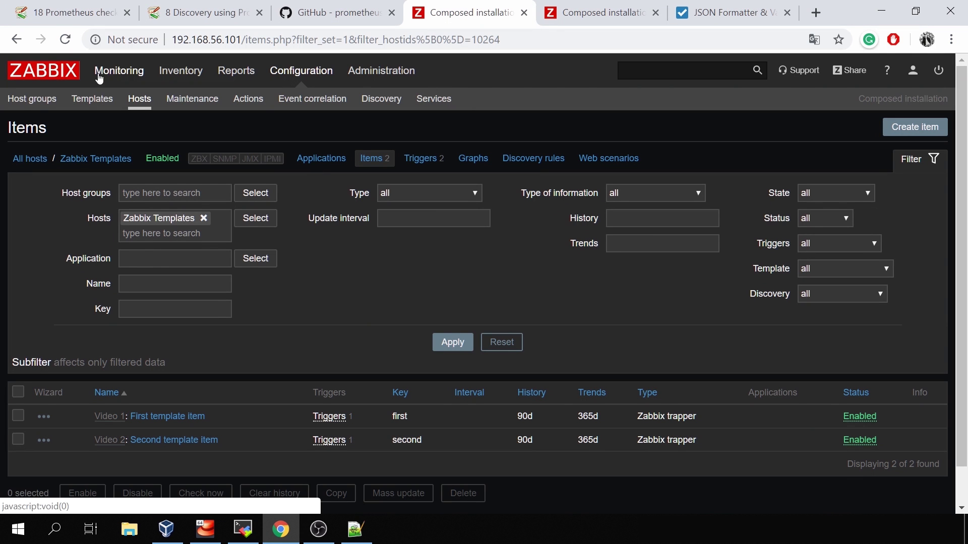
pyautogui.click(48, 97)
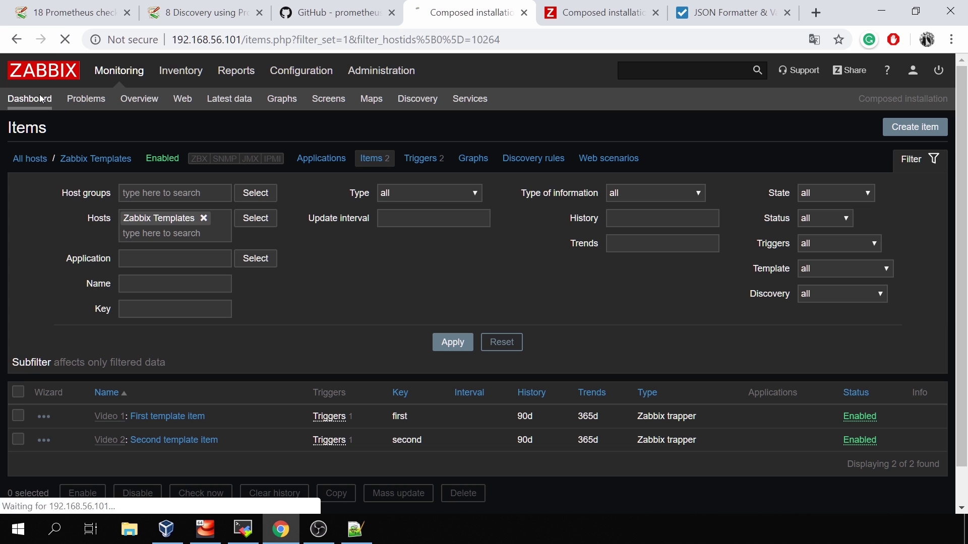
pyautogui.scroll(-1, 504, 253)
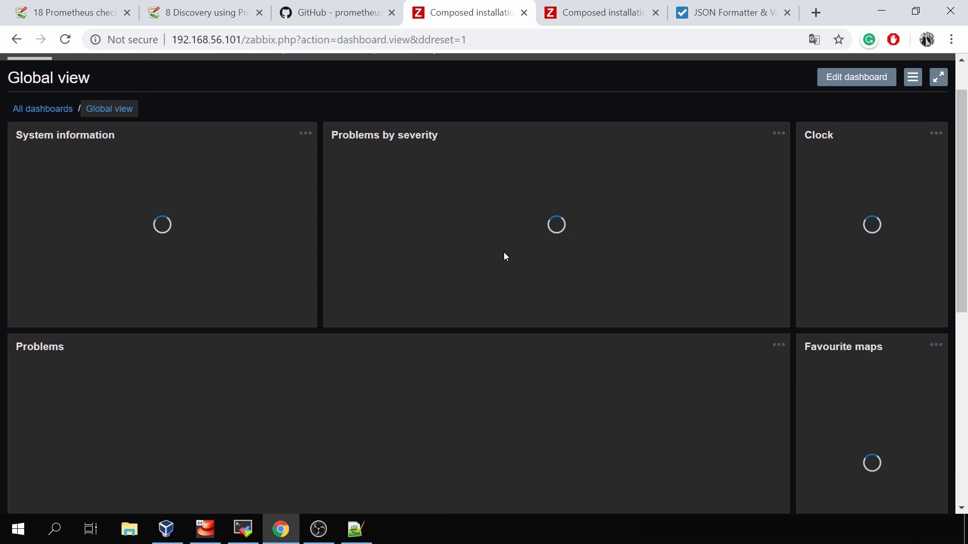
pyautogui.scroll(-1, 505, 256)
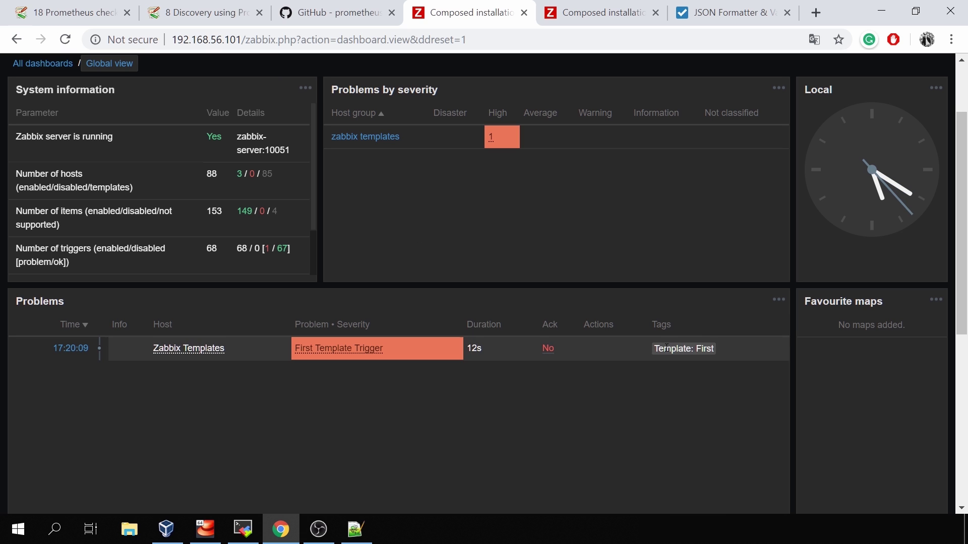
pyautogui.moveTo(671, 347); pyautogui.dragTo(722, 346)
pyautogui.click(603, 422)
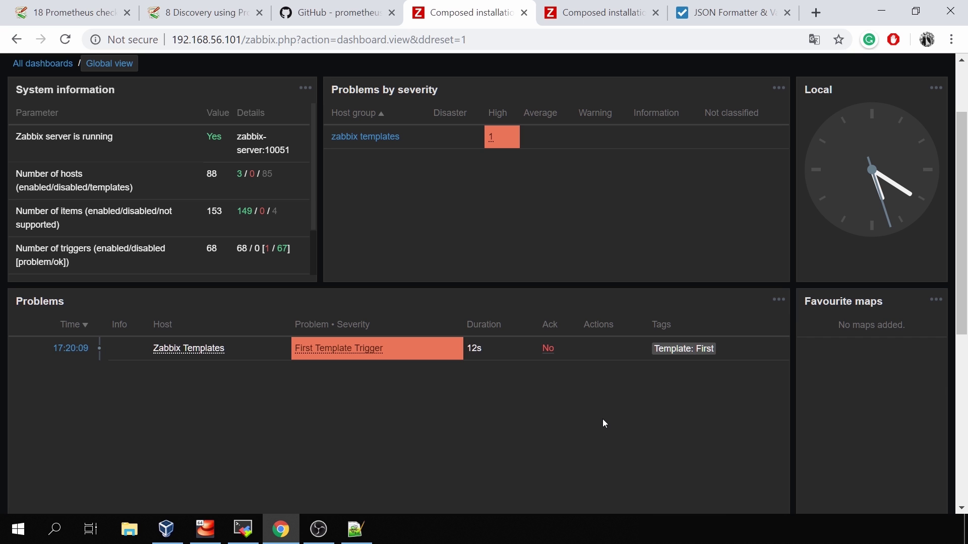
pyautogui.scroll(1, 468, 318)
# - In the terminal, recall the zabbix_sender command, replace the key first with second, and send the value 0
pyautogui.hotkey('alt', 'Tab')
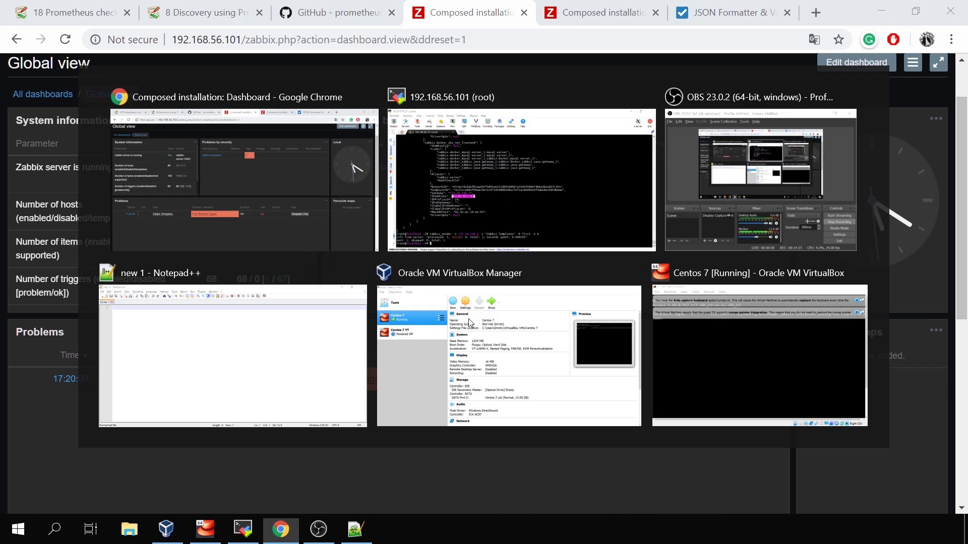
pyautogui.press('Up')
pyautogui.press('Left')
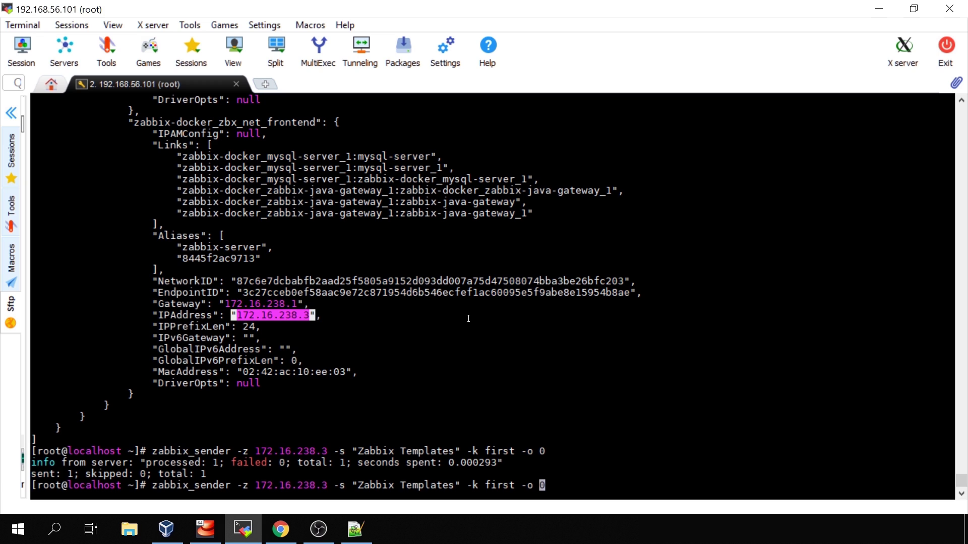
pyautogui.press('Left')
pyautogui.press('Left')
pyautogui.press('Left')
pyautogui.press('Left')
pyautogui.press('Left')
pyautogui.press('Right')
pyautogui.press('BackSpace')
pyautogui.press('BackSpace')
pyautogui.press('BackSpace')
pyautogui.press('BackSpace')
pyautogui.write('second')
pyautogui.press('Return')
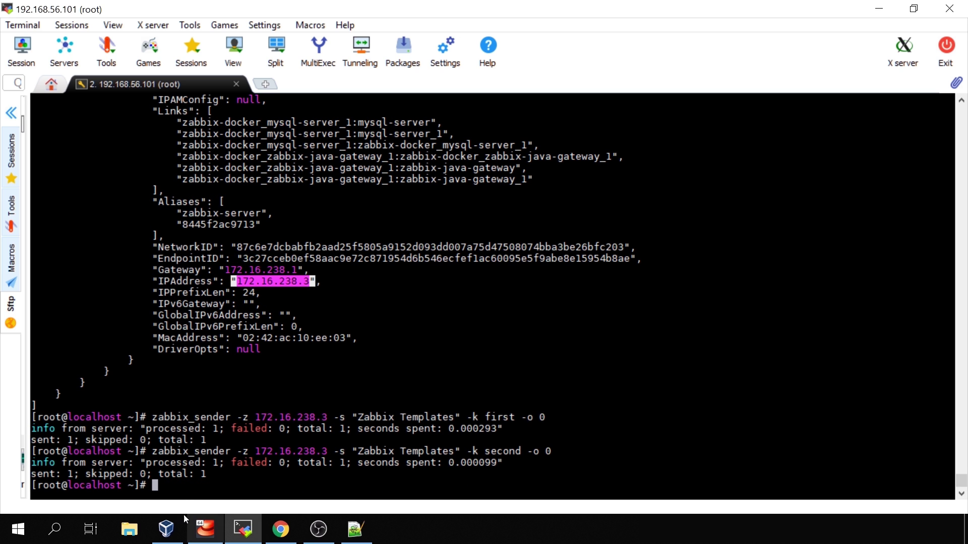
# - Reload the Global view dashboard in Chrome and compare the tags of the two template trigger problems
pyautogui.click(280, 529)
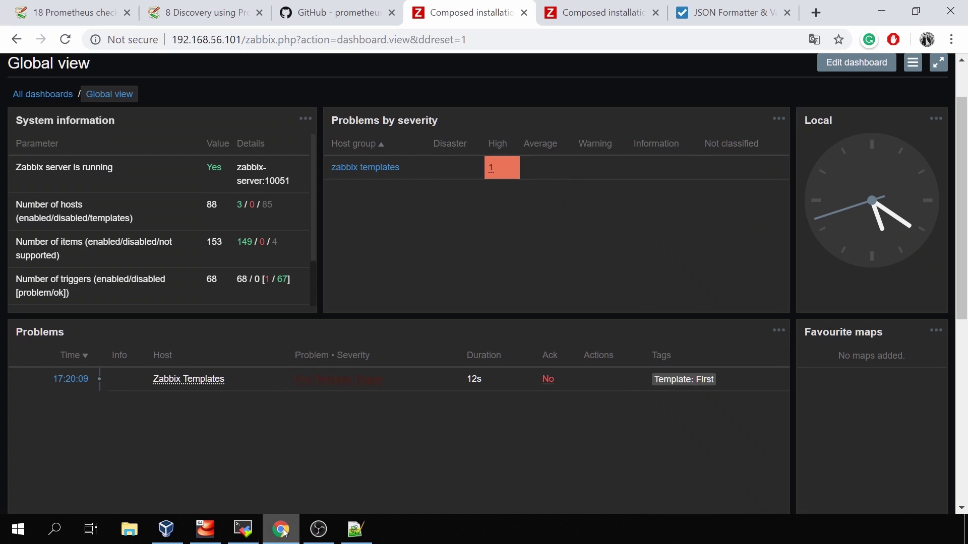
pyautogui.click(89, 95)
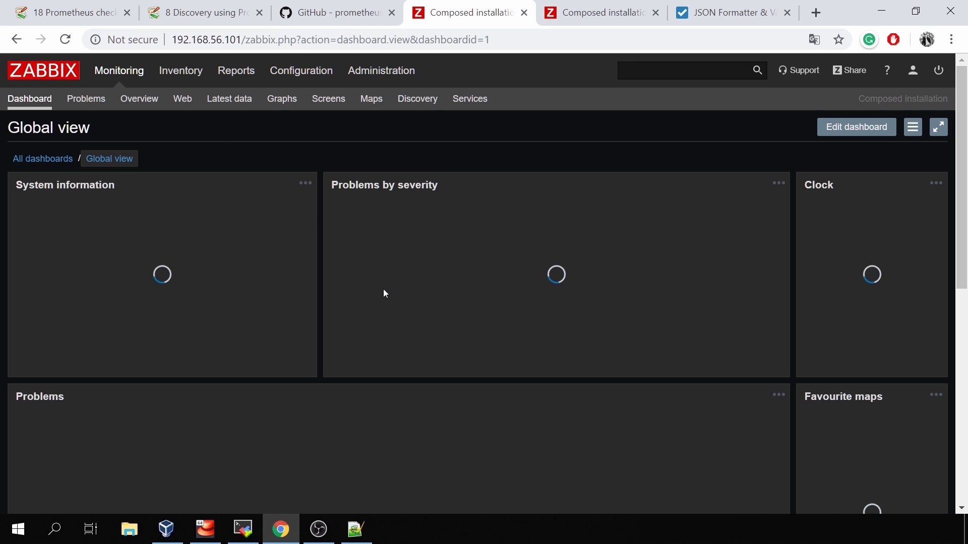
pyautogui.scroll(-3, 383, 290)
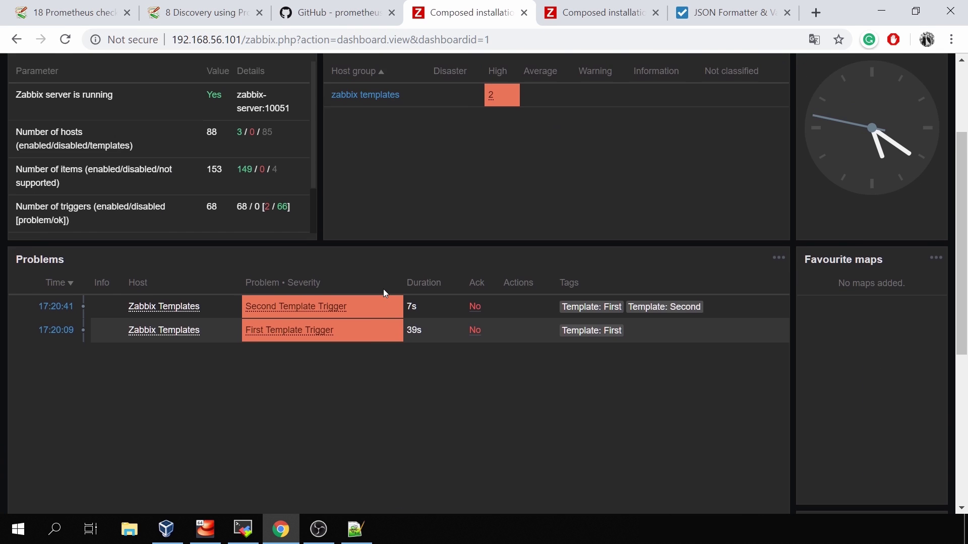
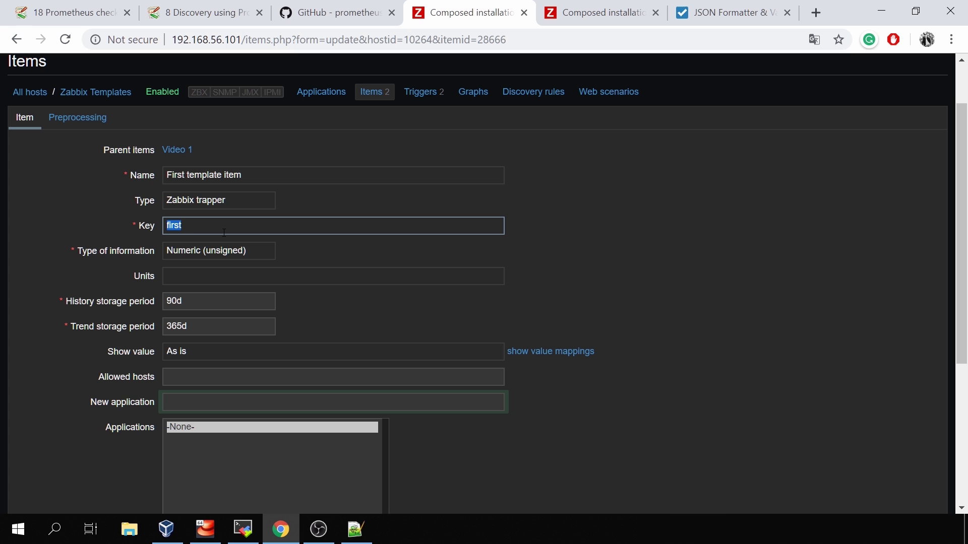
# - Examine the settings of the inherited First template item on the Zabbix Templates host
pyautogui.scroll(-1, 221, 354)
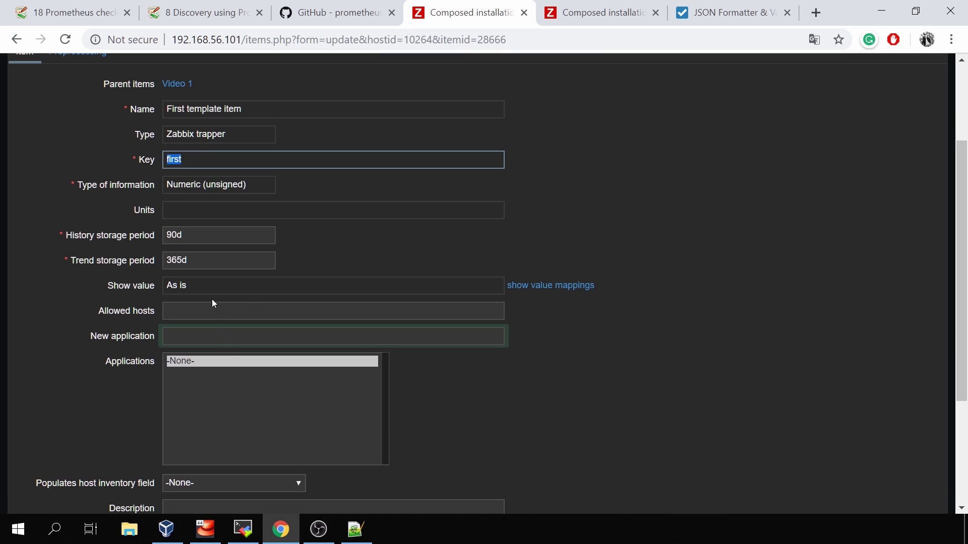
pyautogui.scroll(-2, 274, 376)
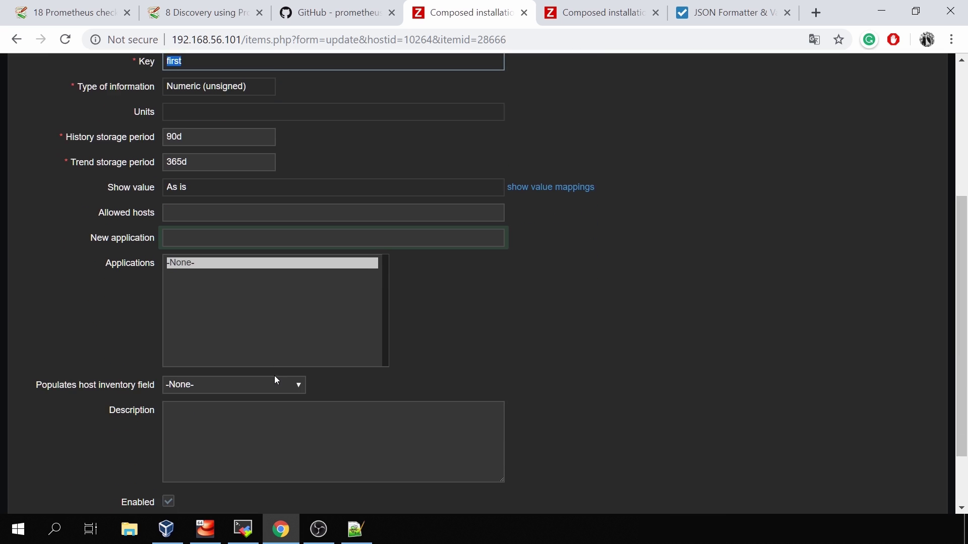
pyautogui.click(251, 436)
pyautogui.scroll(3, 251, 435)
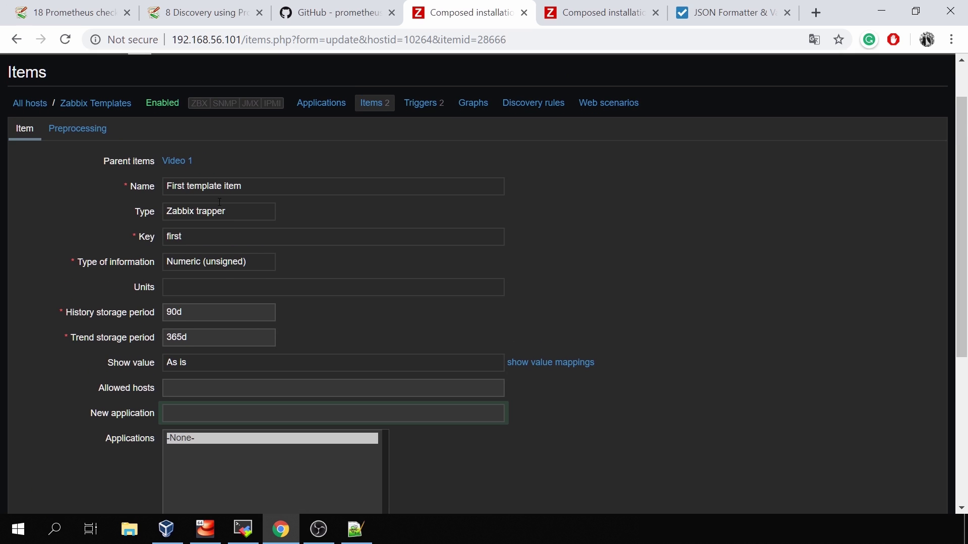
pyautogui.click(201, 188)
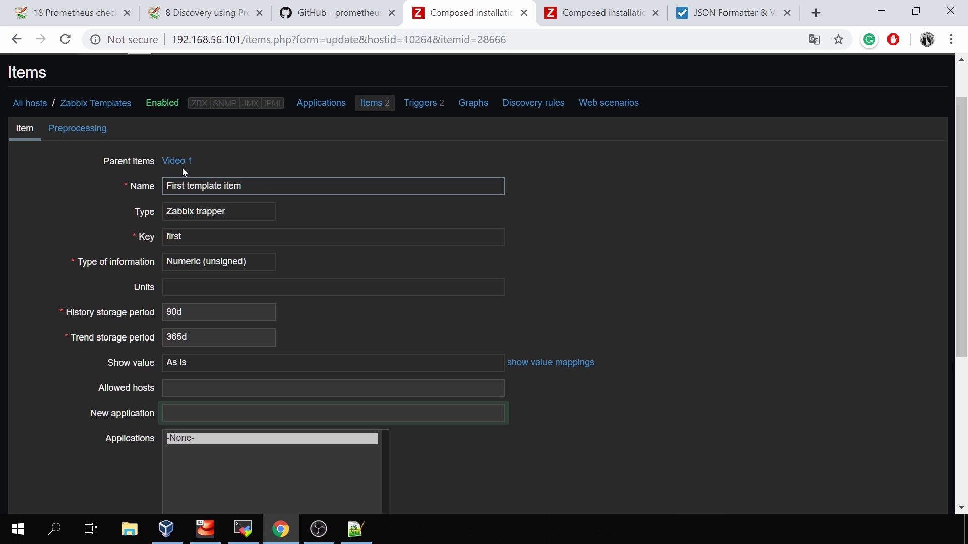
pyautogui.moveTo(182, 186); pyautogui.dragTo(245, 187)
# - Open the parent item in template Video 1, rename it to First template item ( test ), and save it
pyautogui.click(176, 162)
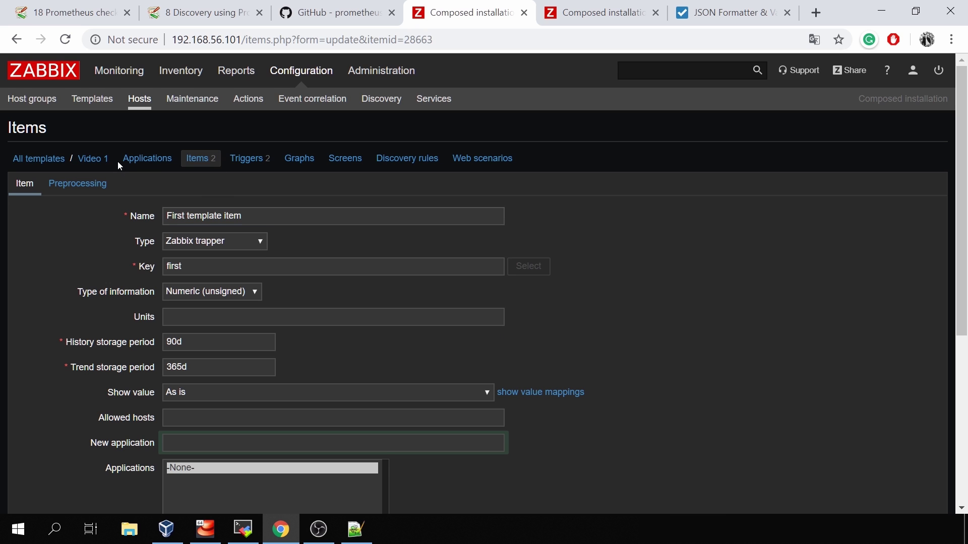
pyautogui.click(258, 216)
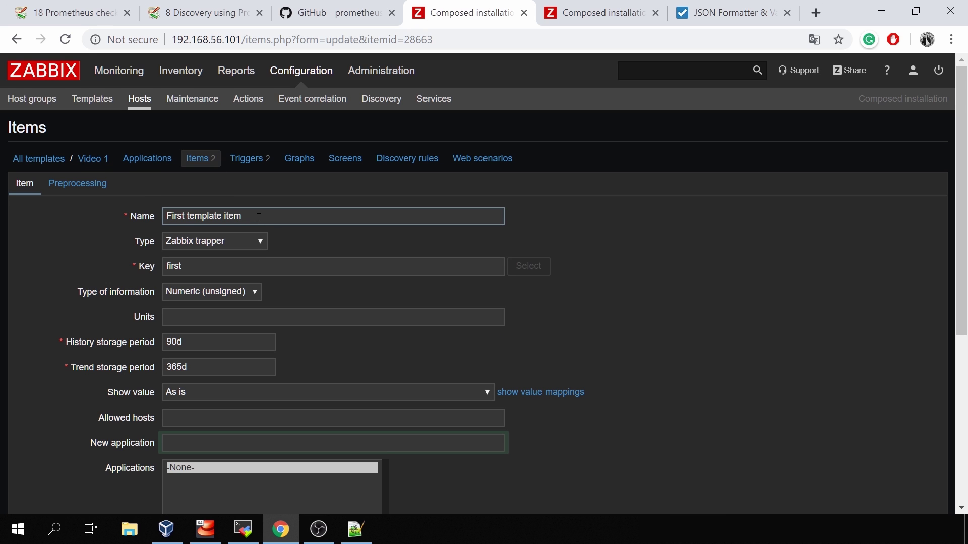
pyautogui.write('( test )_')
pyautogui.scroll(-6, 259, 216)
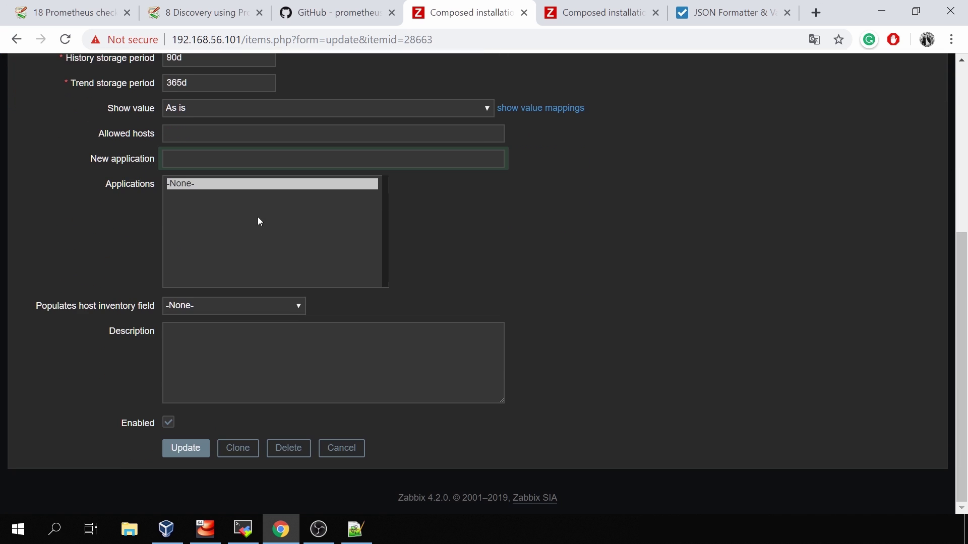
pyautogui.click(184, 450)
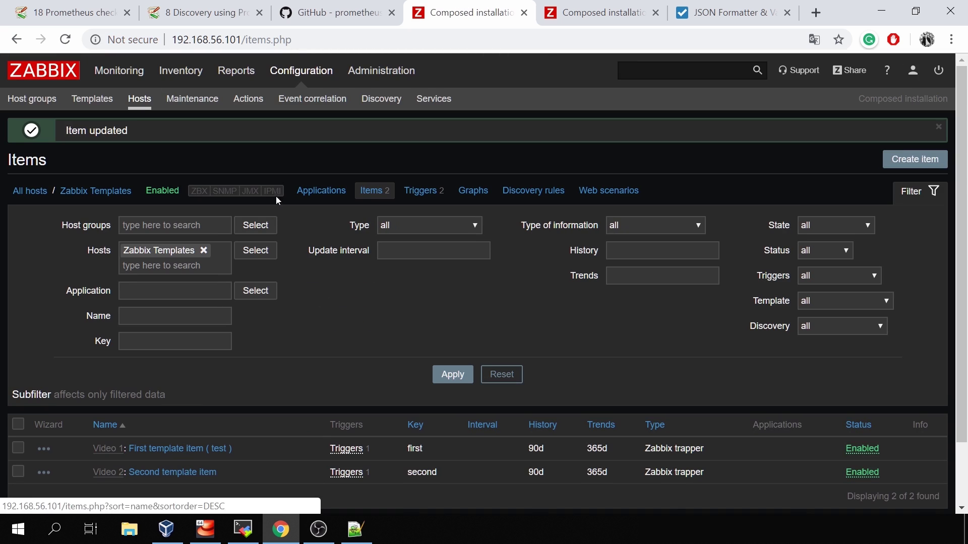
# - Return to the Zabbix Templates host's items and check the name of the inherited first item
pyautogui.click(144, 101)
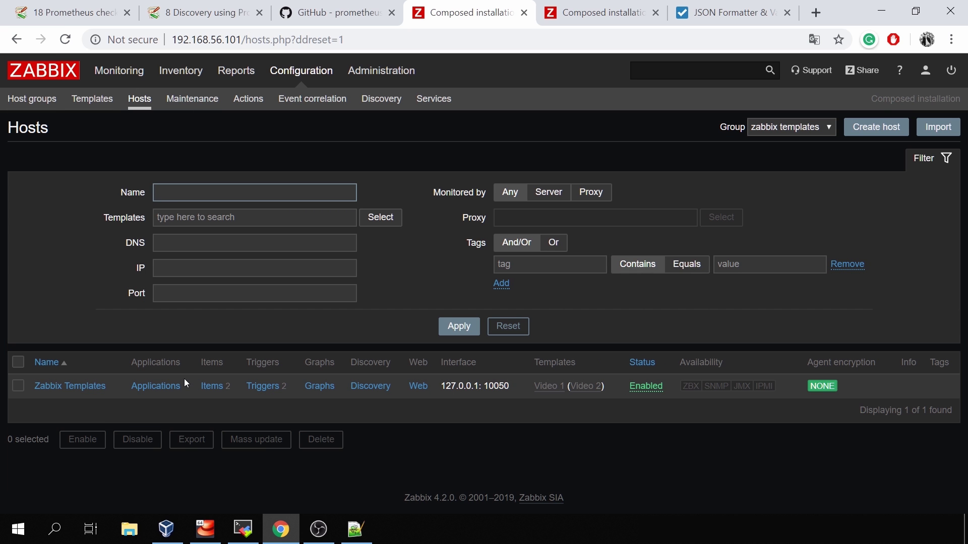
pyautogui.click(212, 386)
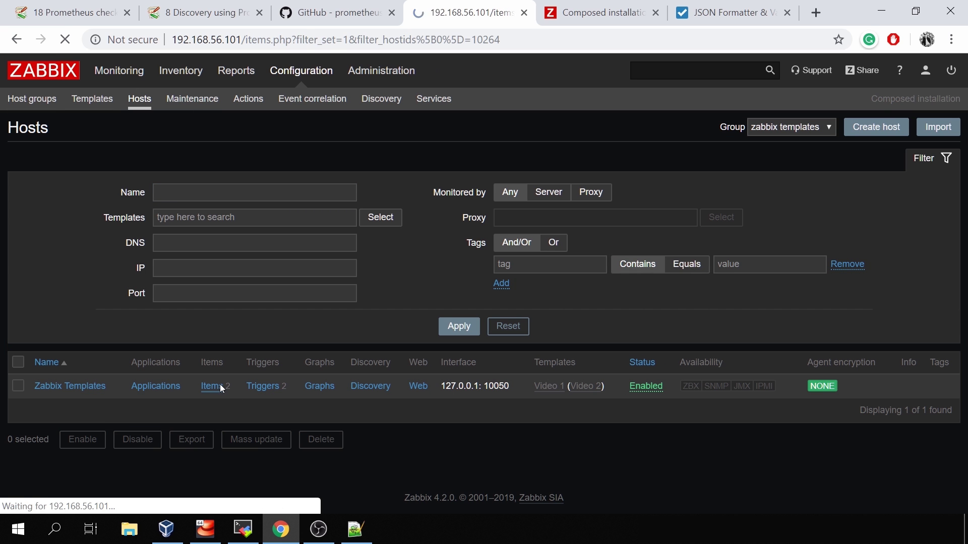
pyautogui.scroll(-1, 291, 343)
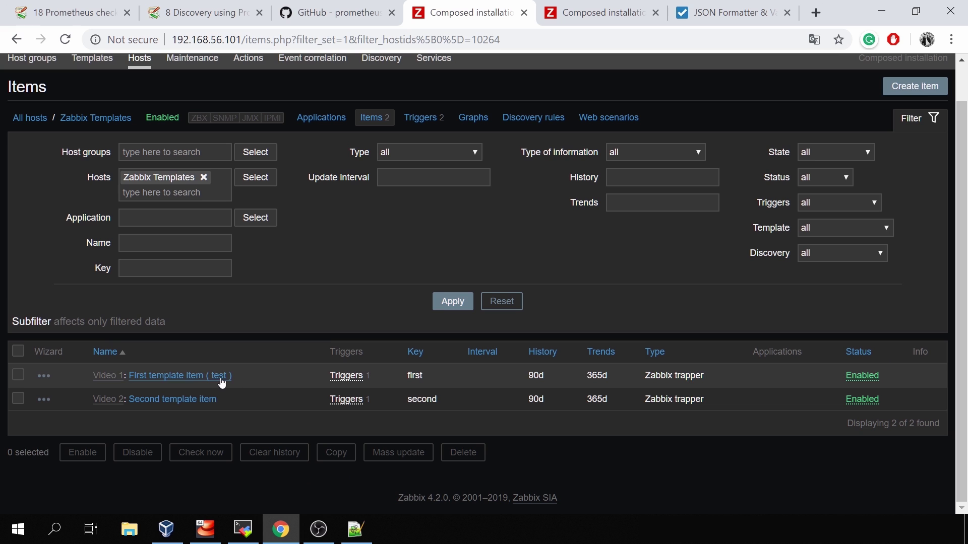
pyautogui.click(206, 377)
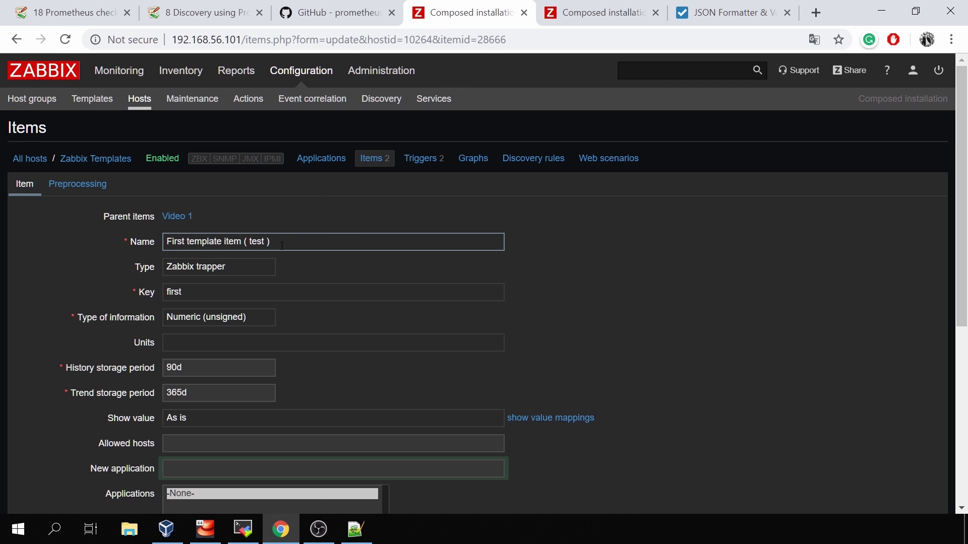
pyautogui.tripleClick(282, 246)
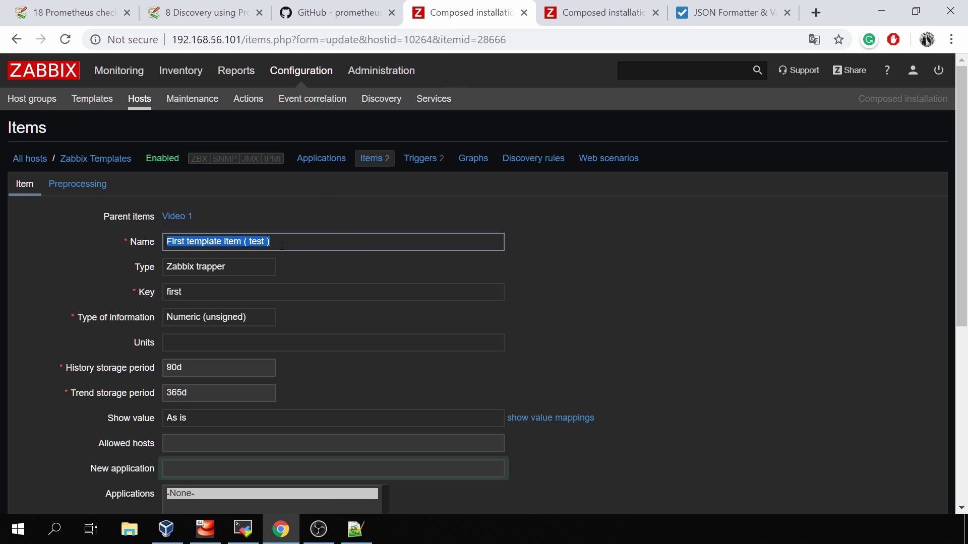
pyautogui.scroll(-5, 545, 301)
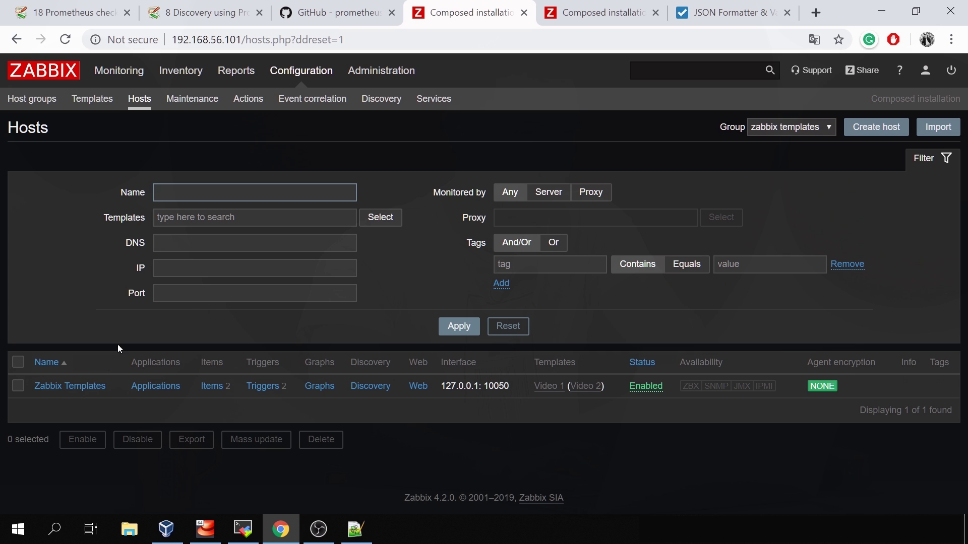
# - Link Template OS Linux to the Zabbix Templates host and save the host
pyautogui.click(73, 388)
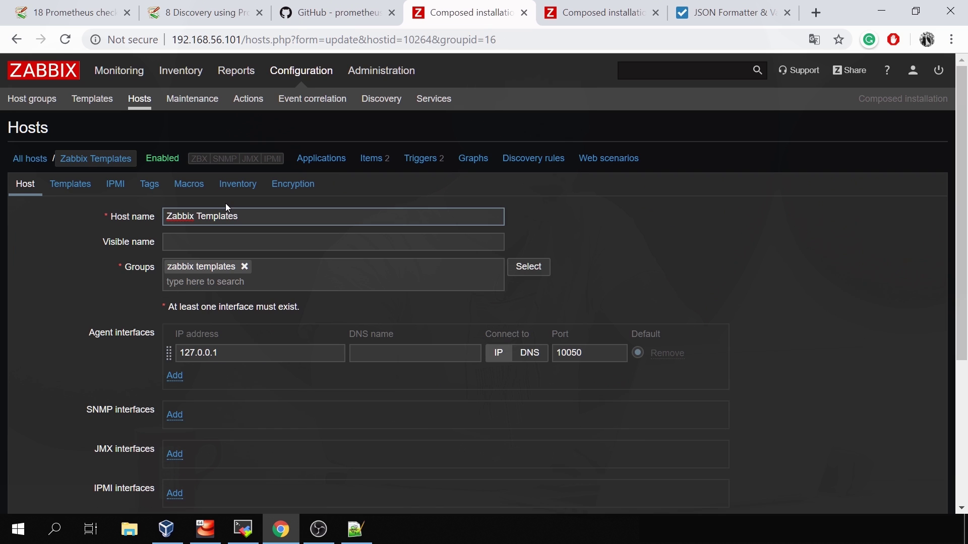
pyautogui.click(80, 187)
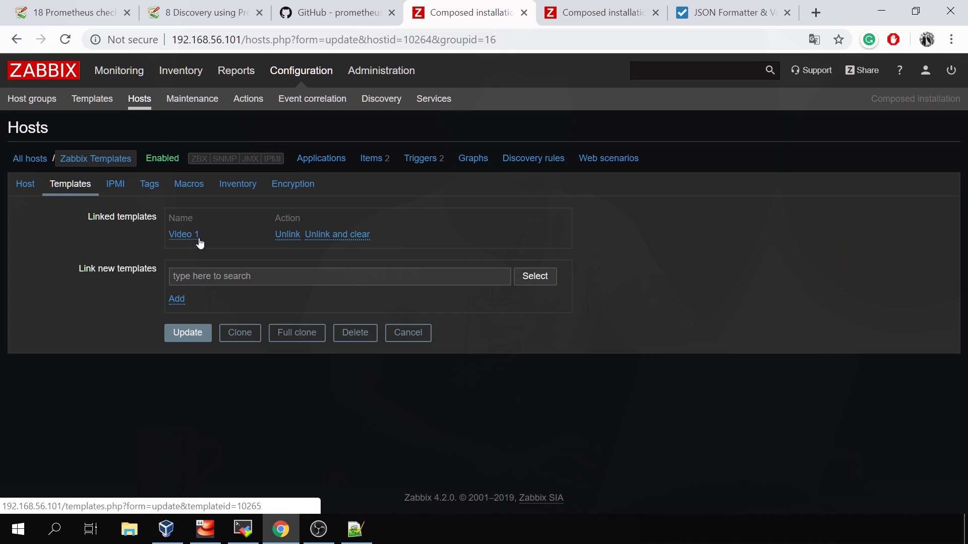
pyautogui.moveTo(197, 234)
pyautogui.mouseDown()
pyautogui.moveTo(167, 232)
pyautogui.moveTo(179, 236)
pyautogui.mouseUp()
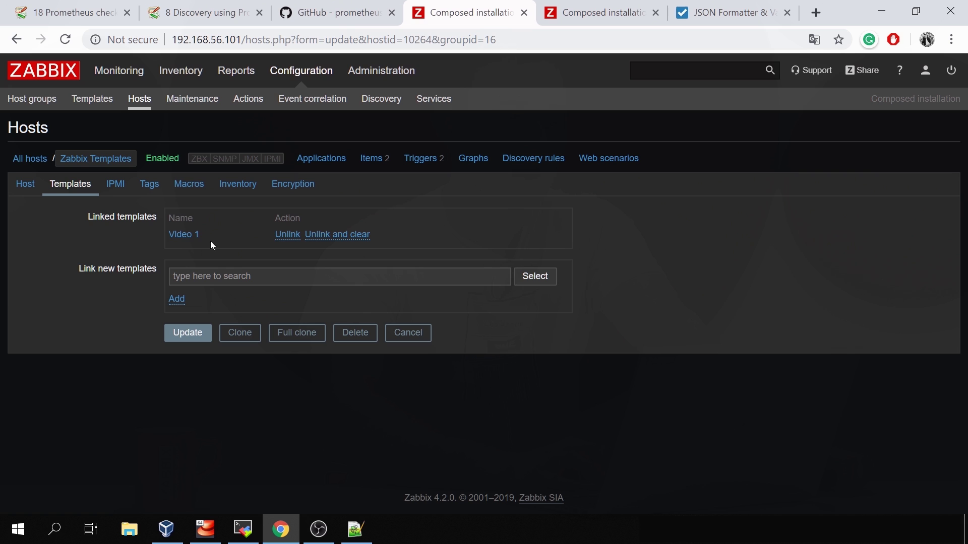
pyautogui.click(210, 278)
pyautogui.write('linu')
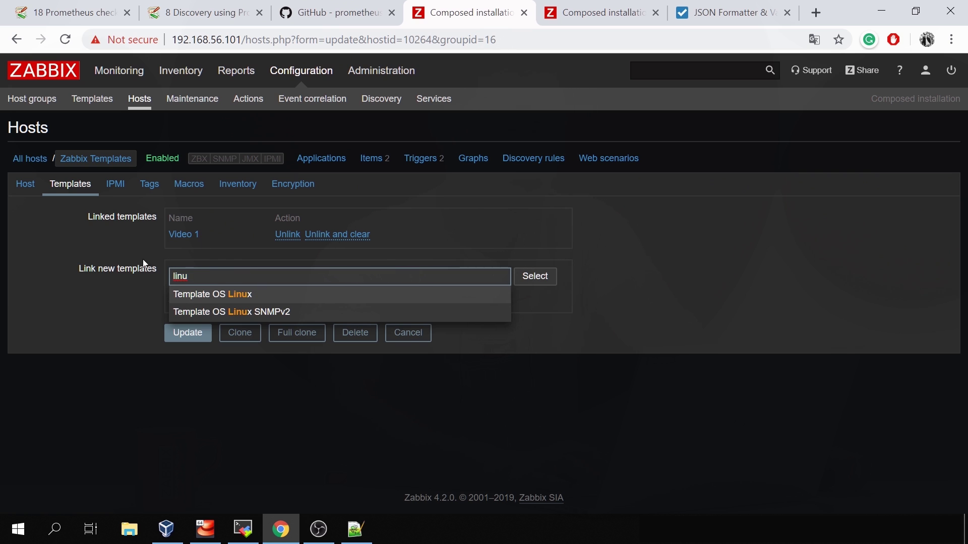
pyautogui.click(241, 295)
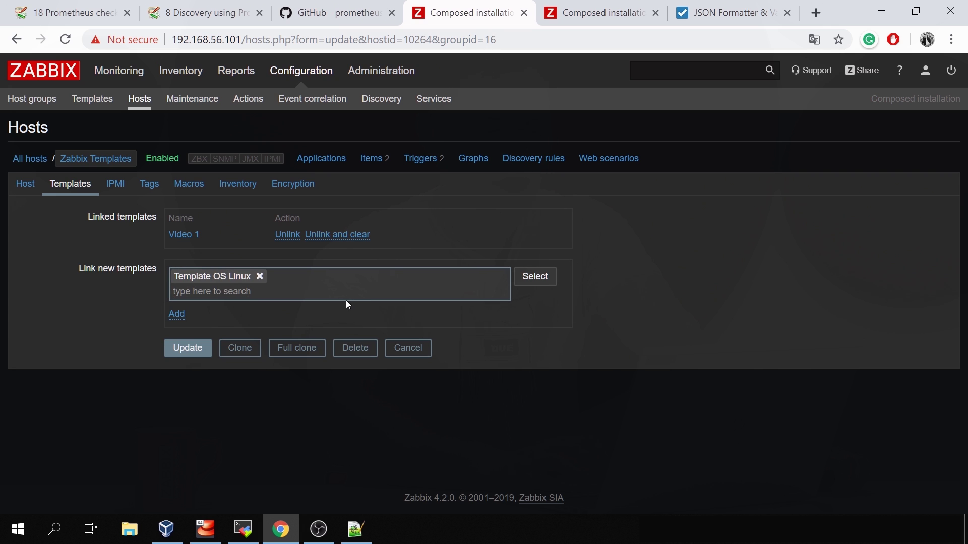
pyautogui.click(175, 317)
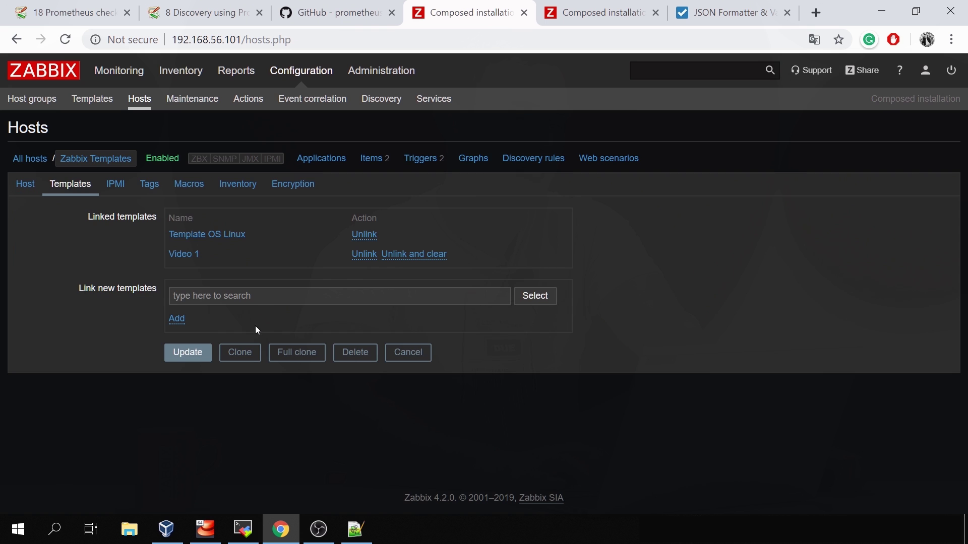
pyautogui.click(194, 354)
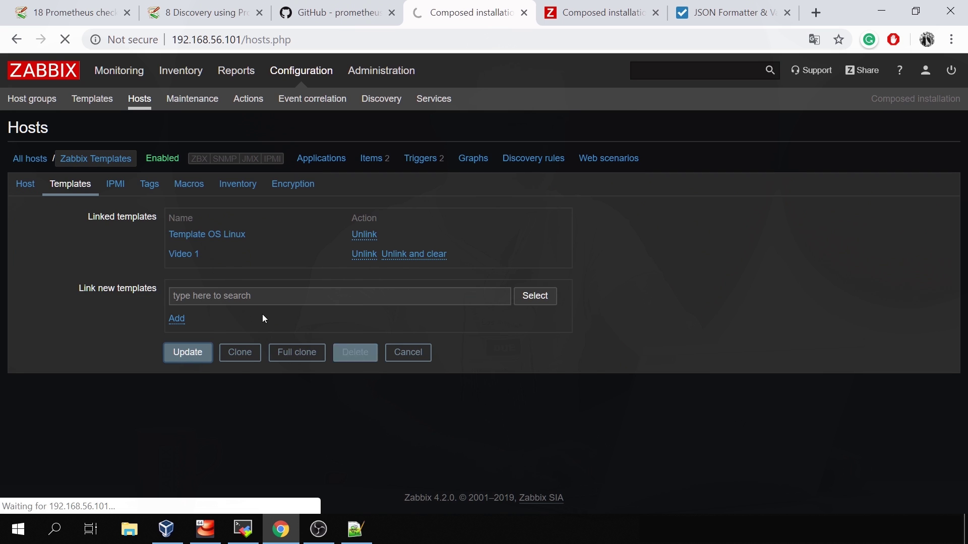
# - Unlink and clear Template OS Linux from the Zabbix Templates host, and save the host
pyautogui.scroll(-1, 421, 310)
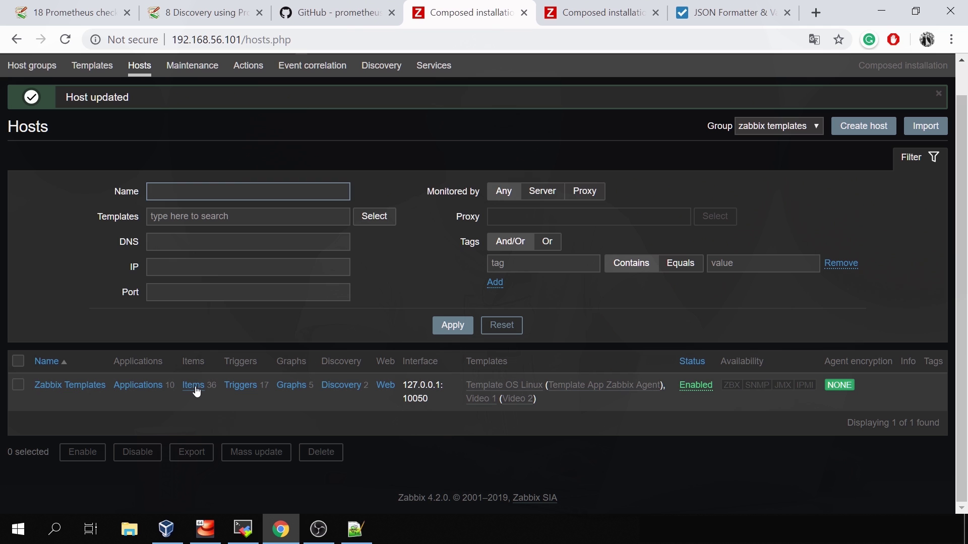
pyautogui.click(88, 386)
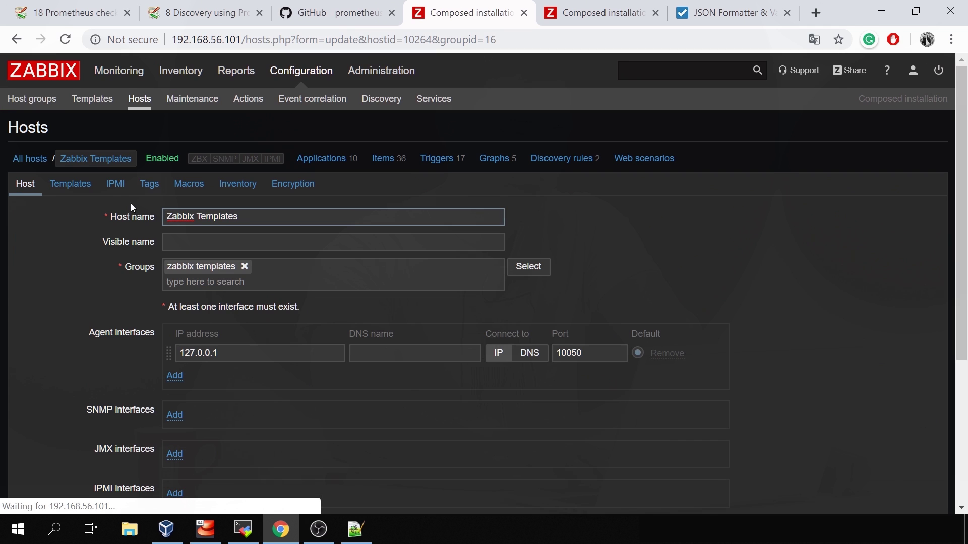
pyautogui.click(61, 185)
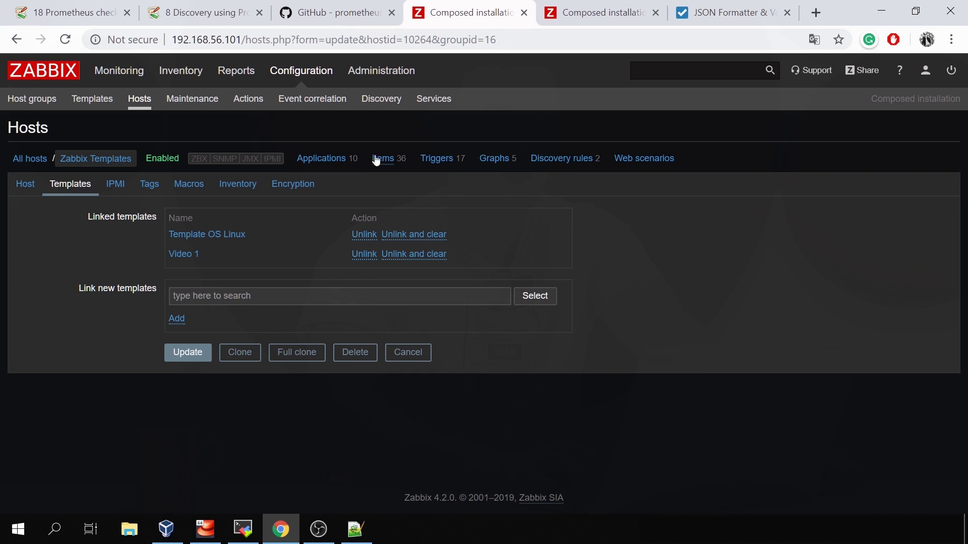
pyautogui.moveTo(368, 157); pyautogui.dragTo(412, 163)
pyautogui.click(427, 235)
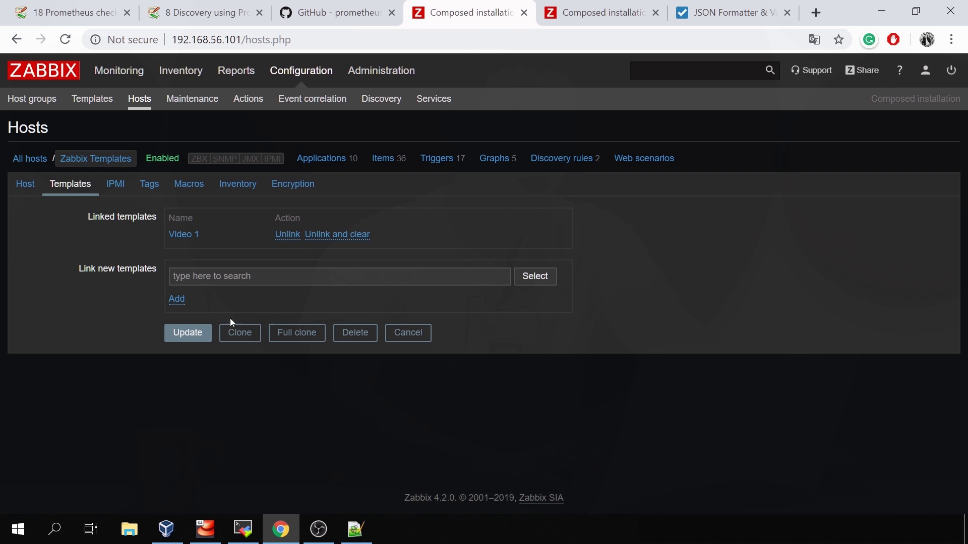
pyautogui.click(185, 337)
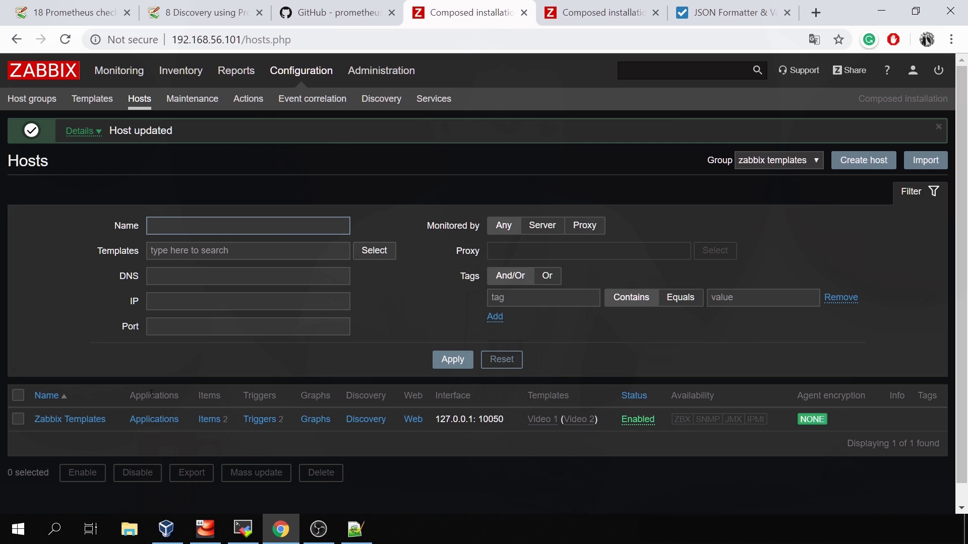
# - Unlink template Video 1 from the Zabbix Templates host without clearing, save, and review the host's items
pyautogui.click(66, 421)
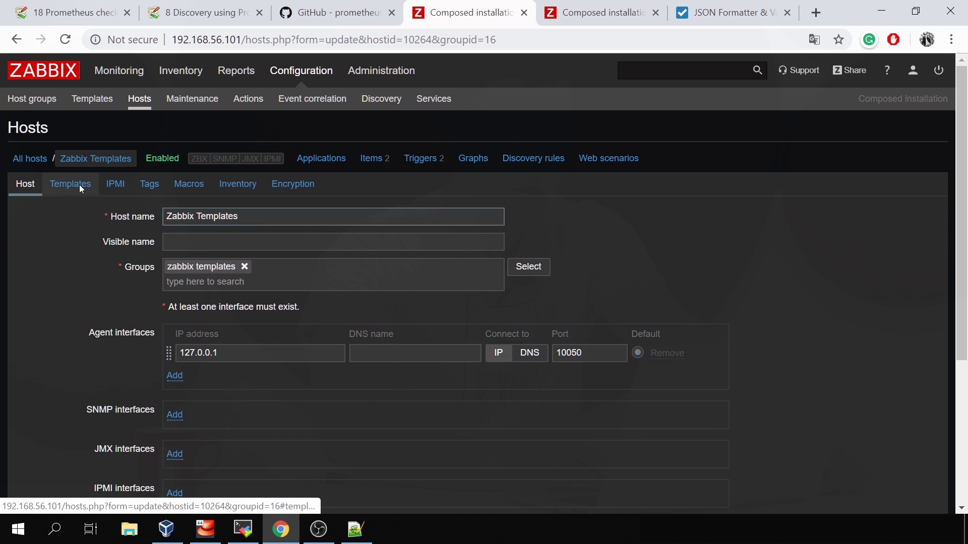
pyautogui.click(80, 187)
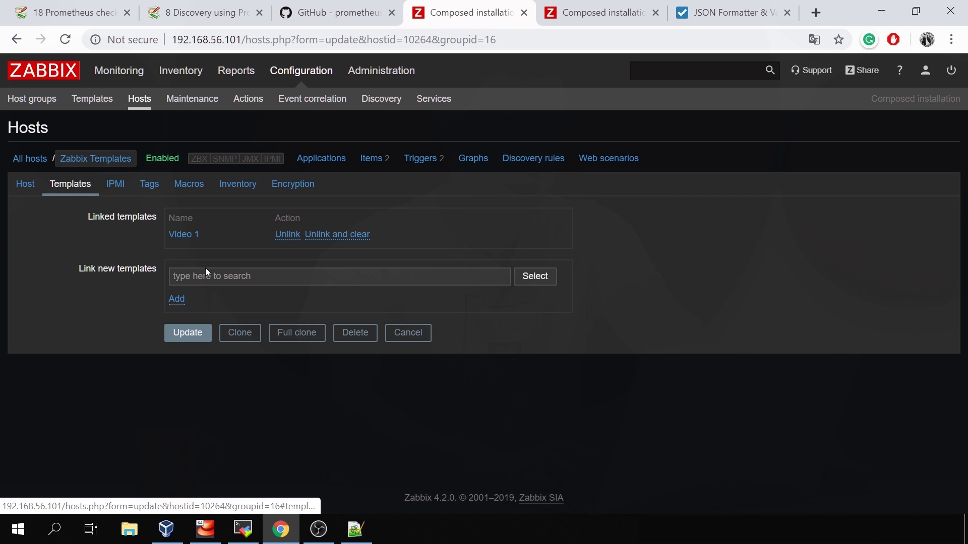
pyautogui.click(286, 237)
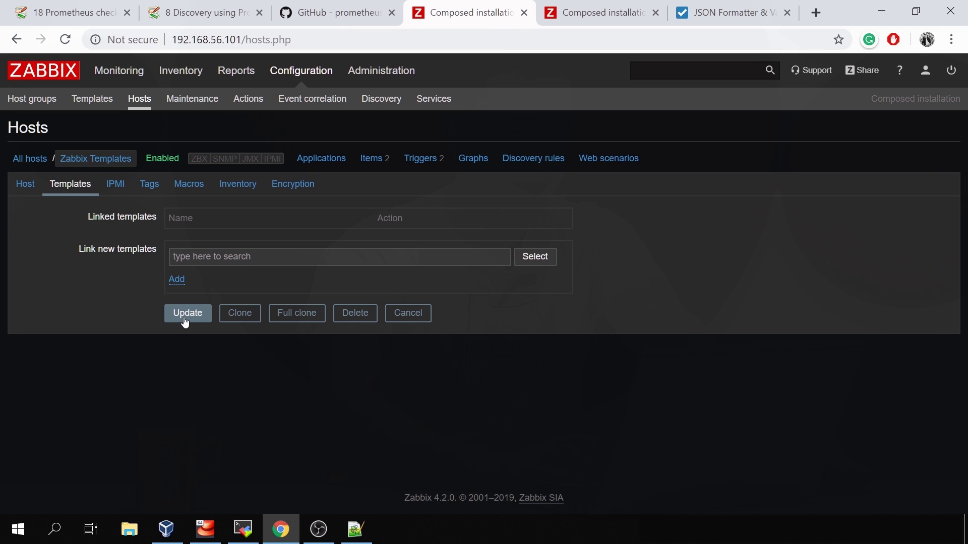
pyautogui.click(185, 319)
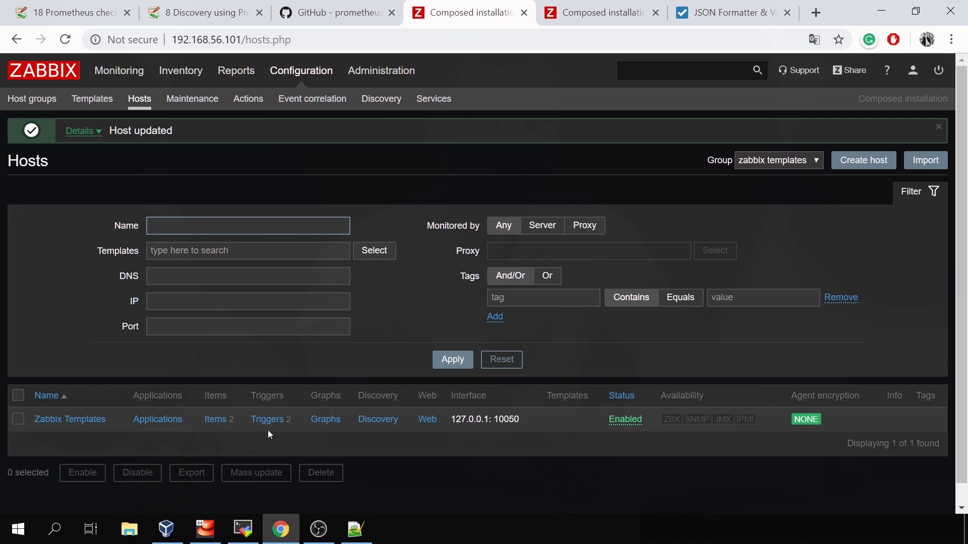
pyautogui.click(217, 424)
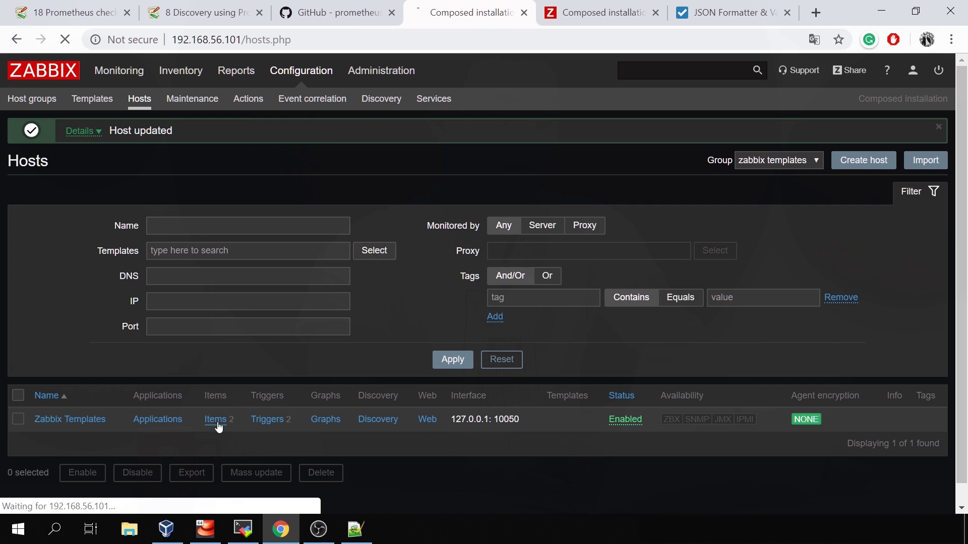
pyautogui.scroll(-1, 307, 420)
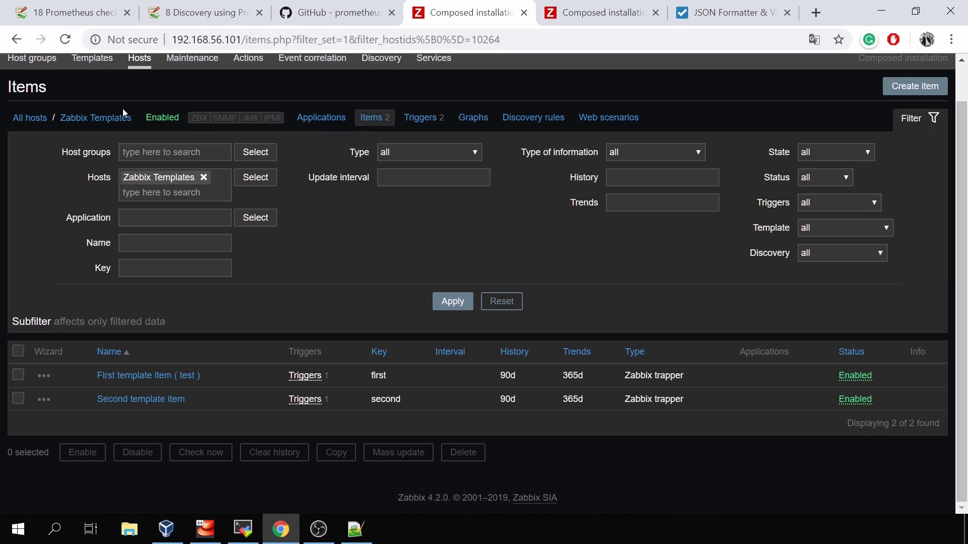
# - Link template Video 1 to the Zabbix Templates host again, save the host, and review its items
pyautogui.click(121, 117)
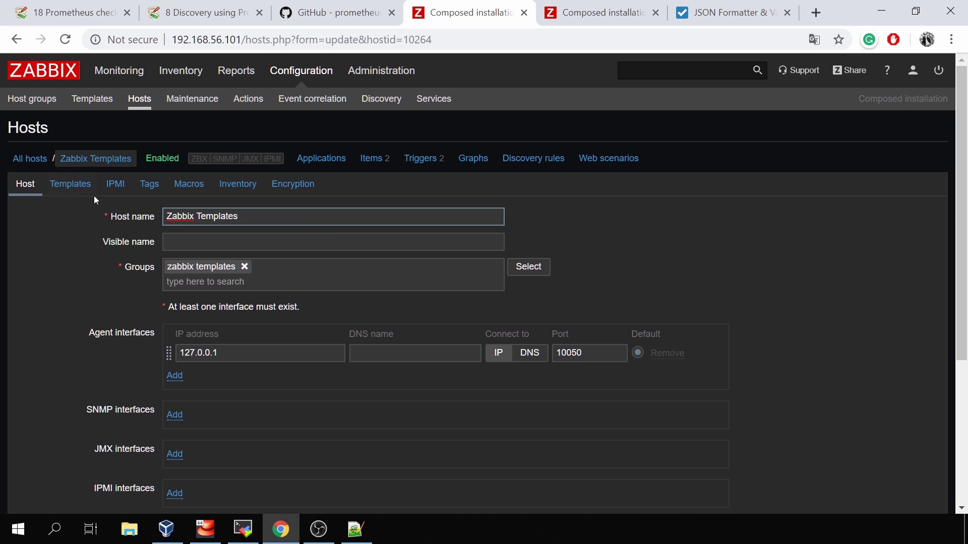
pyautogui.rightClick(86, 190)
pyautogui.click(68, 185)
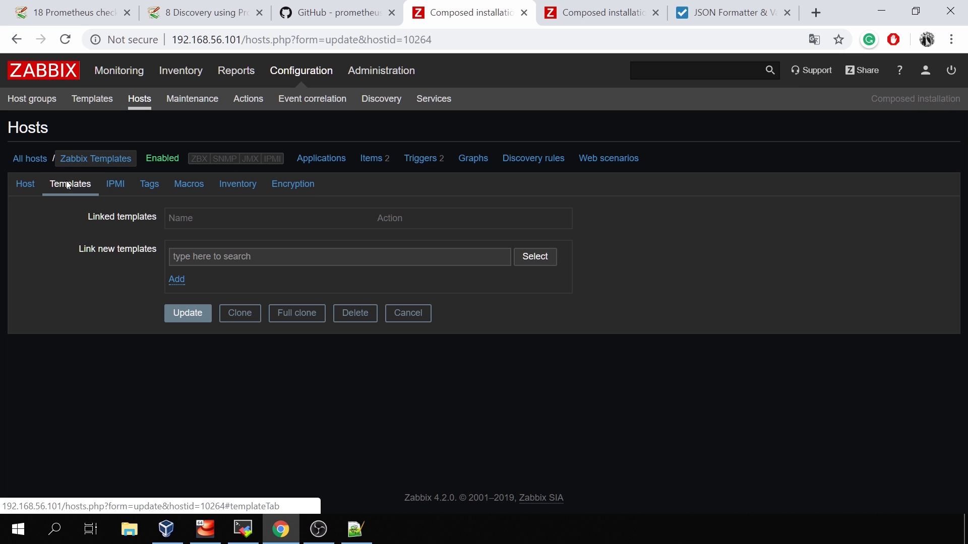
pyautogui.click(266, 257)
pyautogui.write('Video')
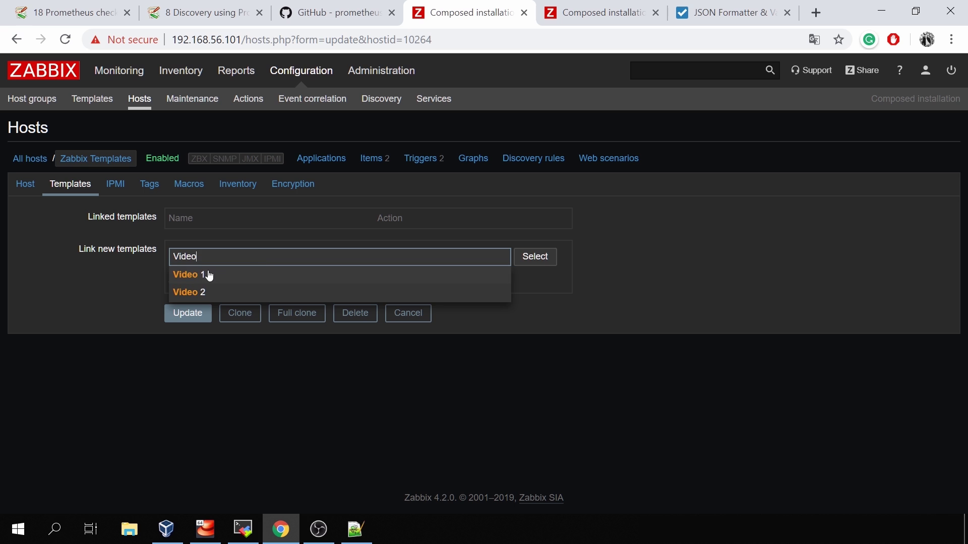
pyautogui.click(207, 273)
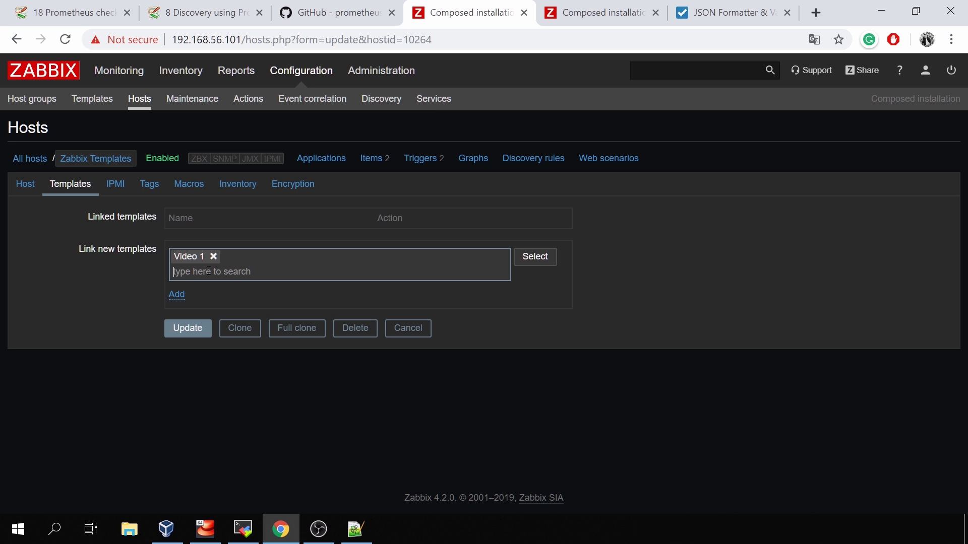
pyautogui.click(177, 294)
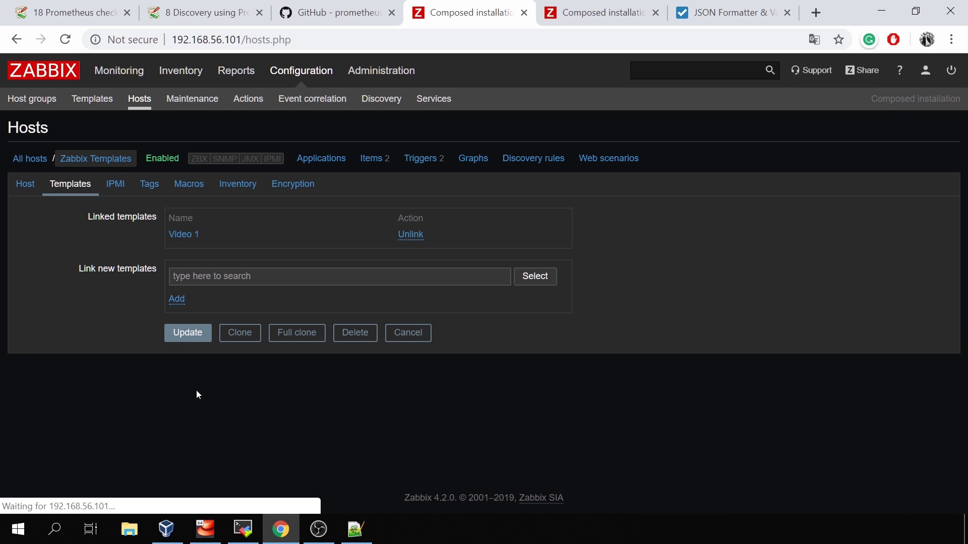
pyautogui.click(183, 332)
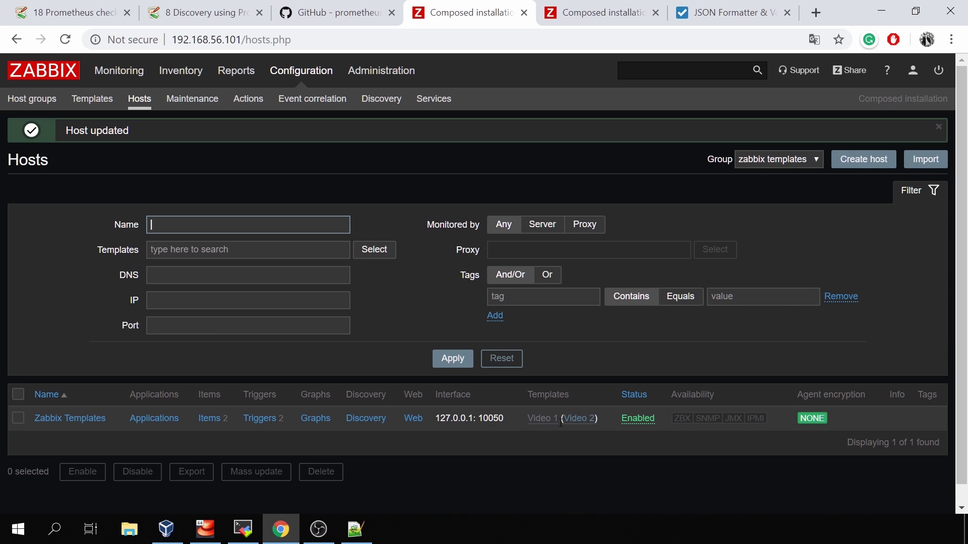
pyautogui.click(203, 419)
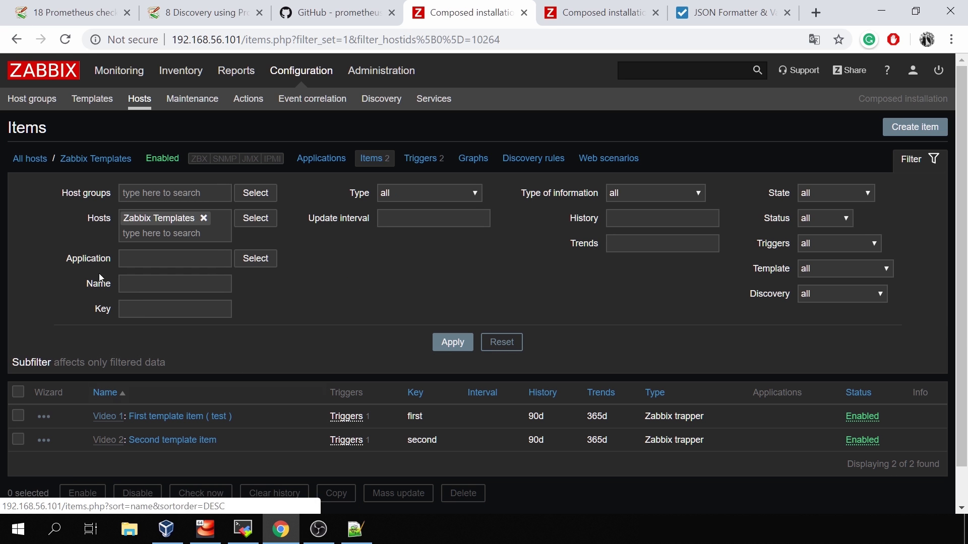
# - Unlink and clear template Video 1 from the Zabbix Templates host, save, and check the host's items and triggers
pyautogui.click(95, 160)
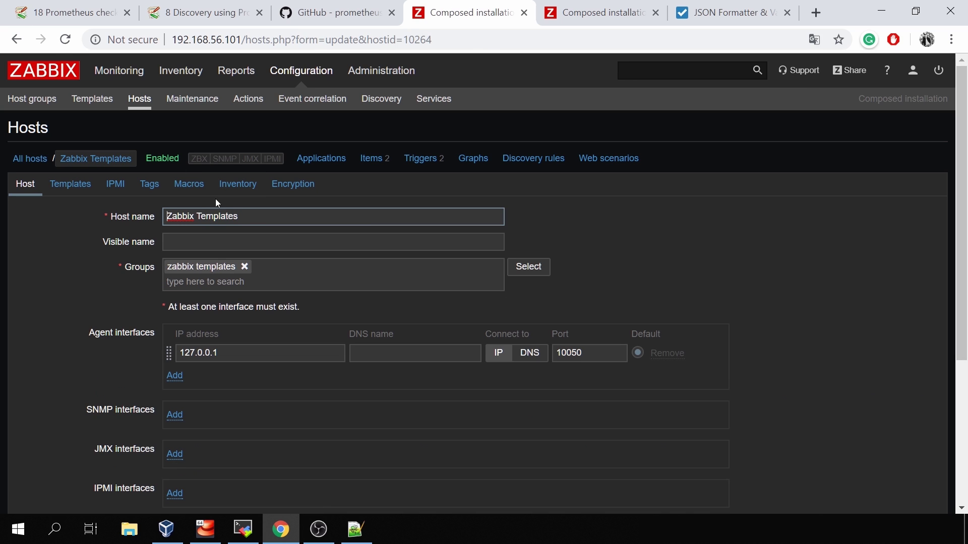
pyautogui.click(82, 187)
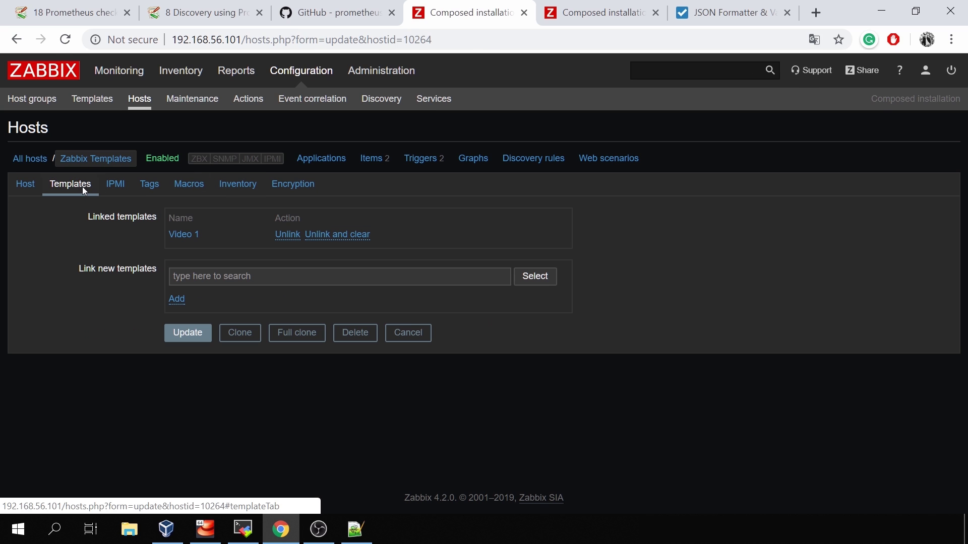
pyautogui.click(355, 238)
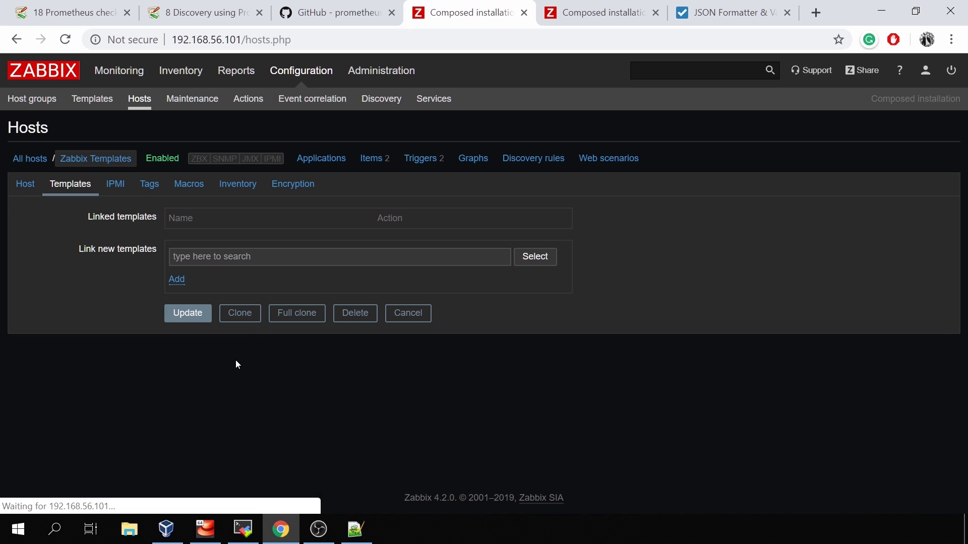
pyautogui.click(181, 315)
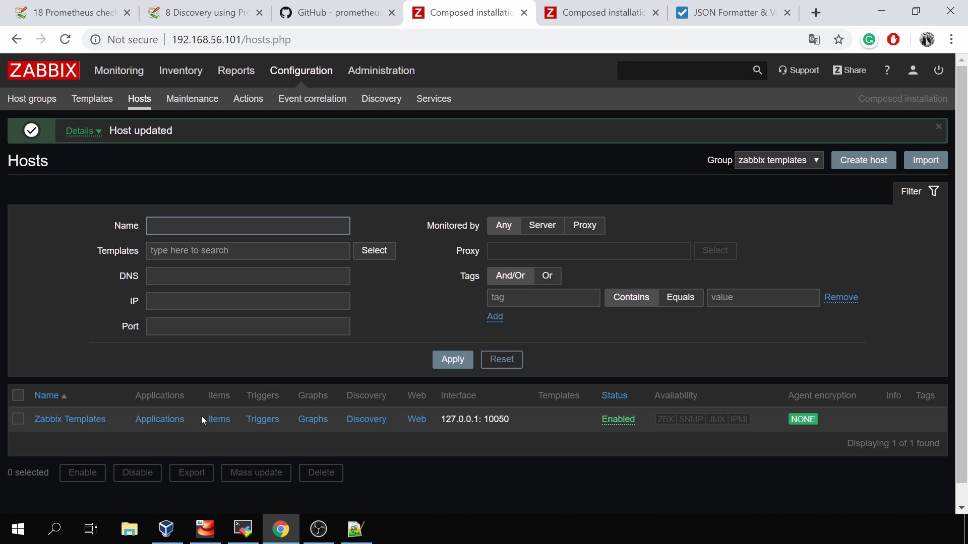
pyautogui.moveTo(201, 416); pyautogui.dragTo(271, 418)
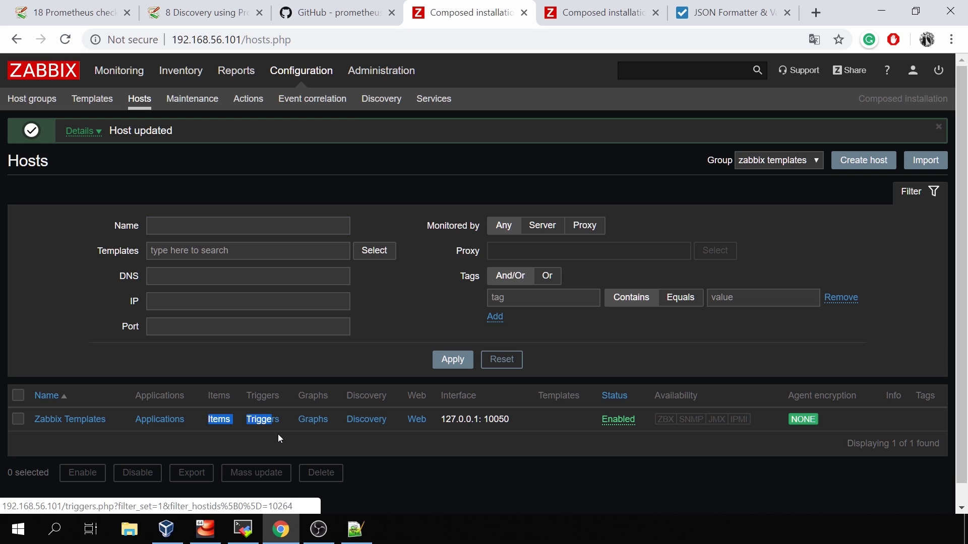
pyautogui.click(279, 437)
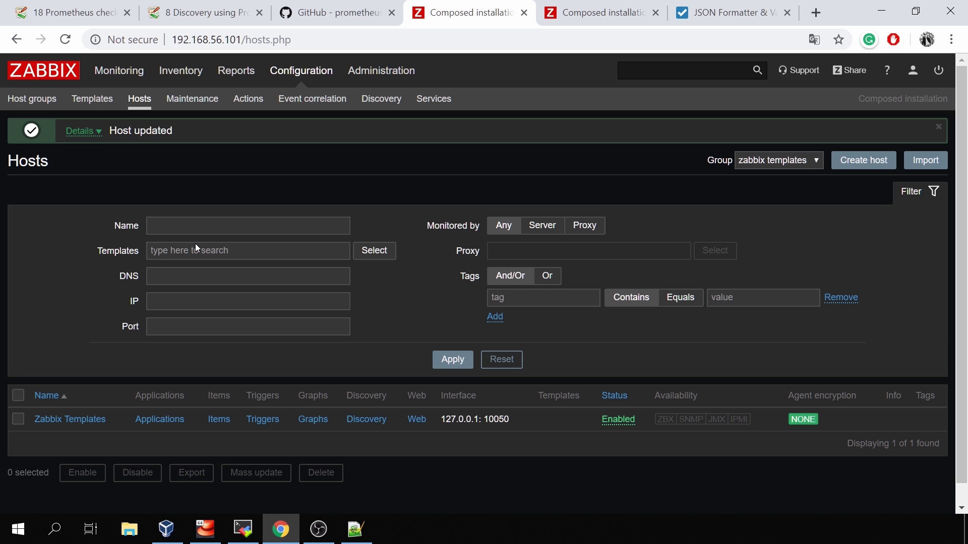
# - Open the template list and remove the name filter so that all templates are listed
pyautogui.click(113, 104)
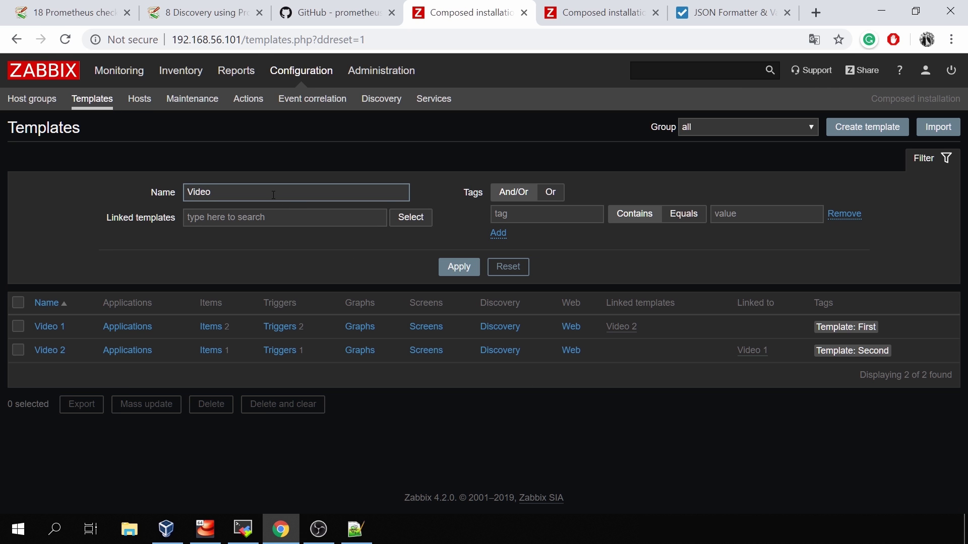
pyautogui.doubleClick(273, 195)
pyautogui.press('BackSpace')
pyautogui.press('Return')
# - Examine the full template list, comparing which templates are linked to or nested in other templates
pyautogui.scroll(-3, 439, 235)
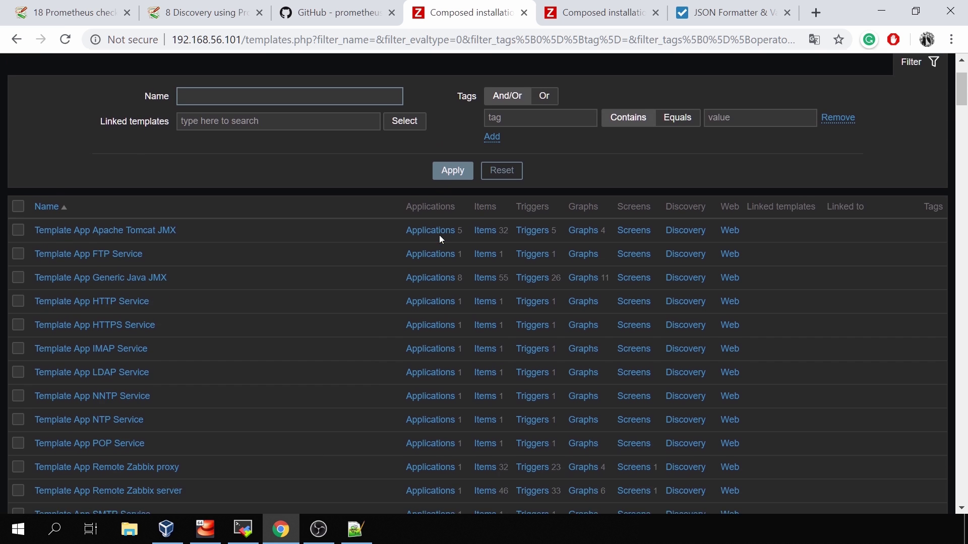
pyautogui.scroll(-7, 440, 240)
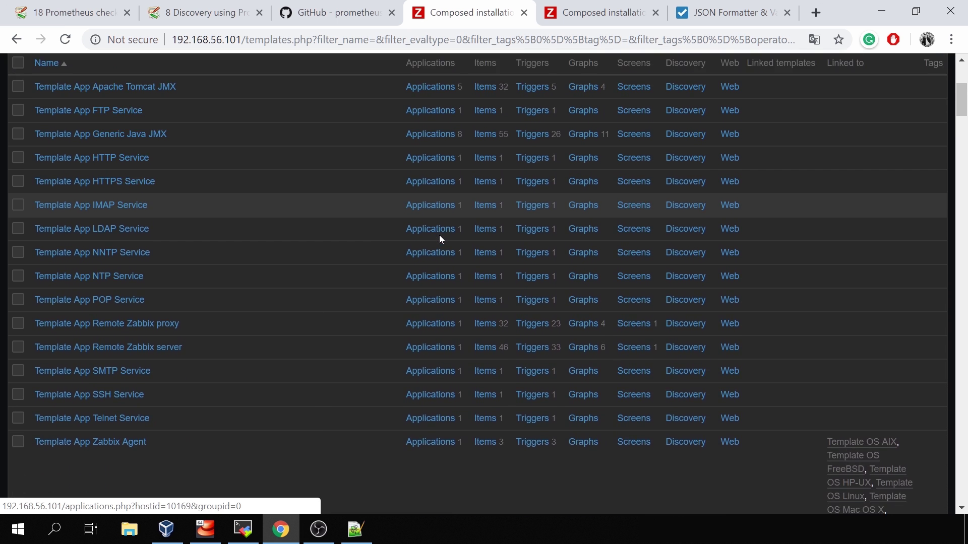
pyautogui.scroll(-16, 439, 239)
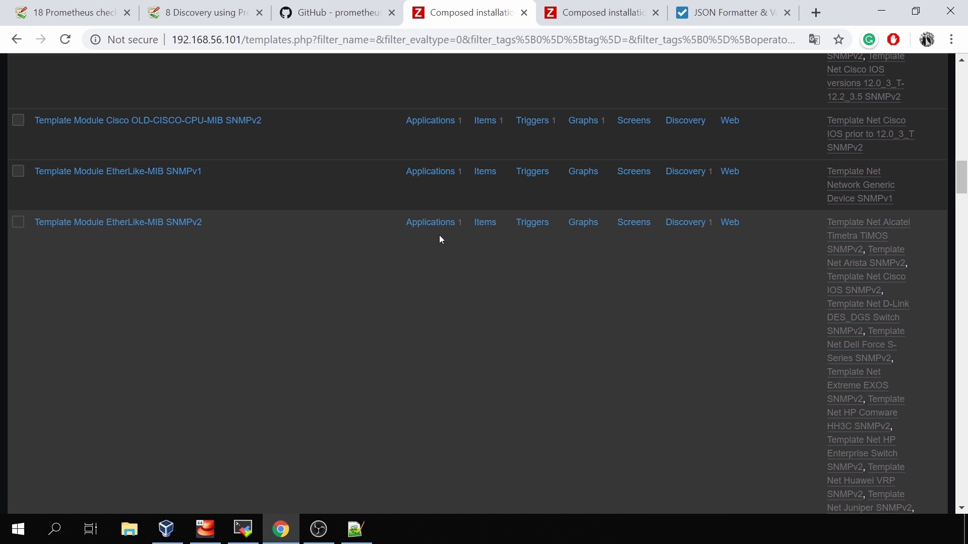
pyautogui.scroll(-10, 439, 236)
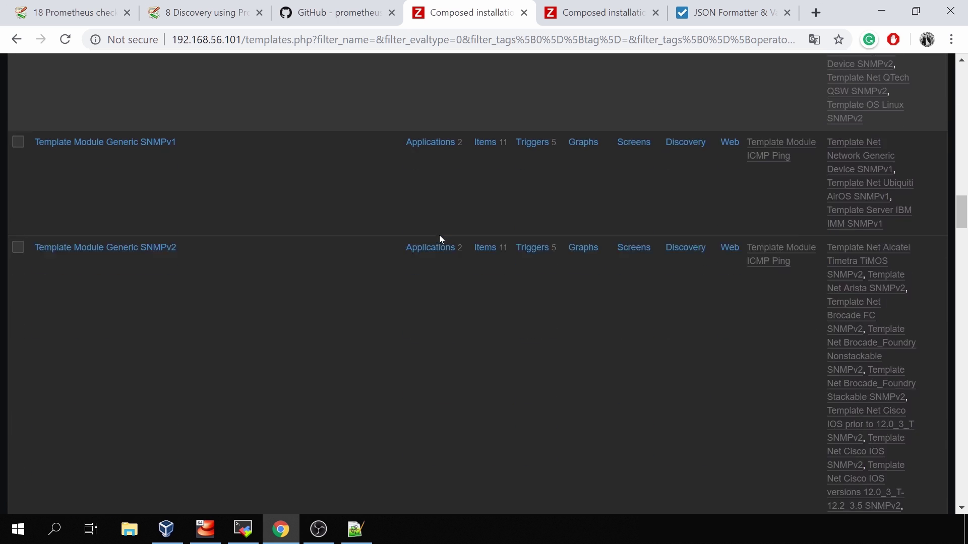
pyautogui.scroll(-2, 440, 239)
pyautogui.scroll(-15, 439, 240)
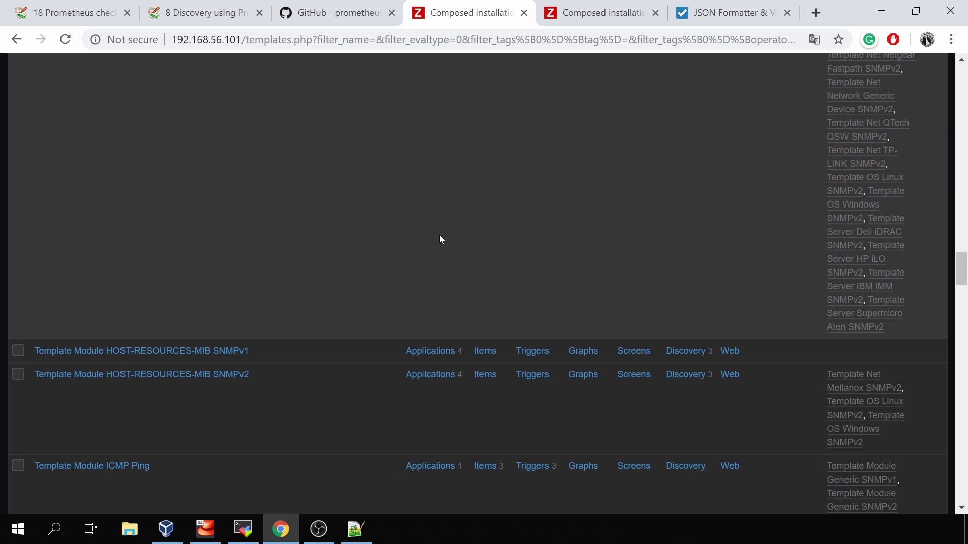
pyautogui.scroll(-7, 439, 240)
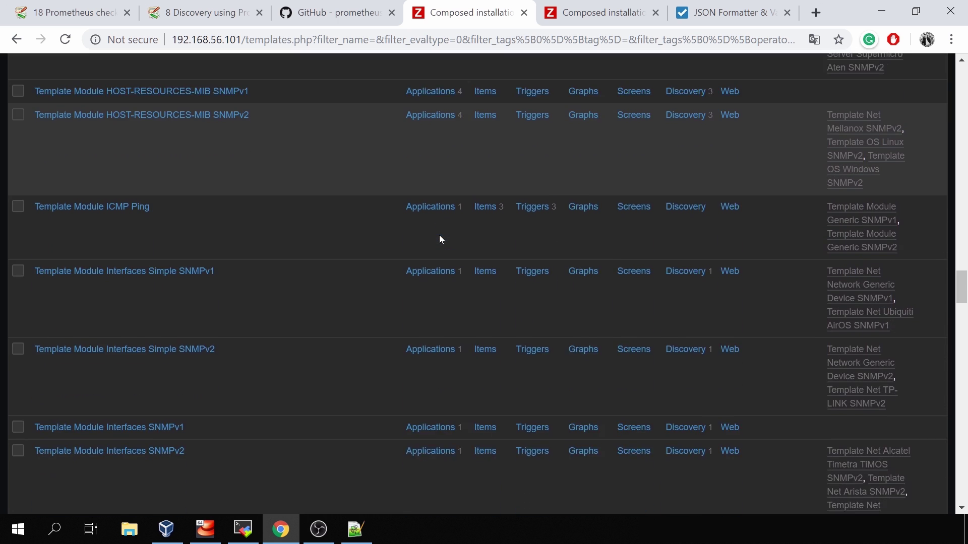
pyautogui.scroll(-4, 440, 237)
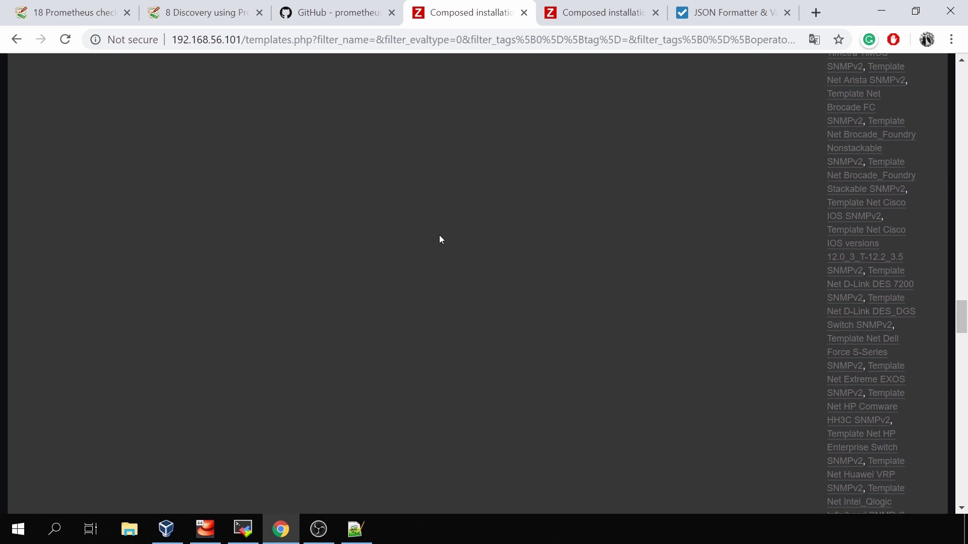
pyautogui.scroll(-8, 440, 239)
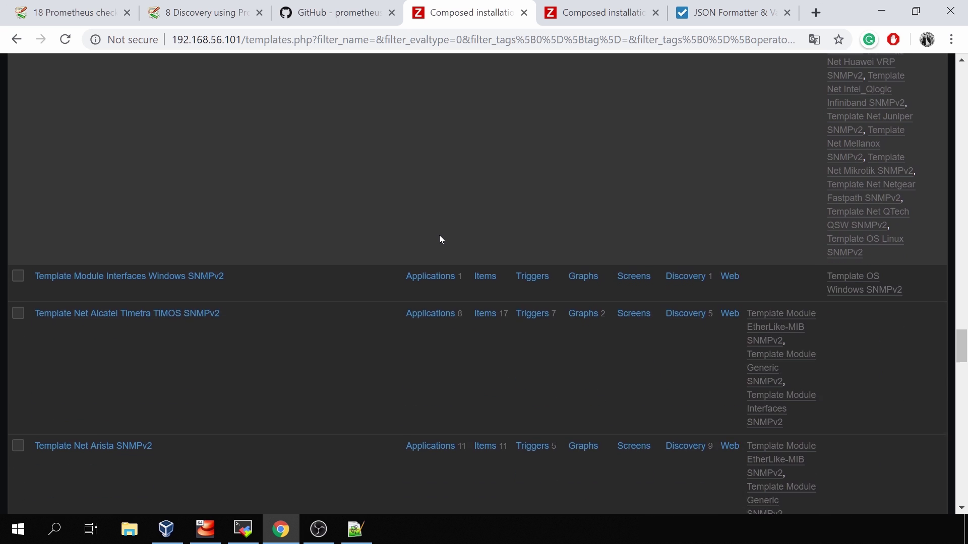
pyautogui.scroll(-7, 440, 239)
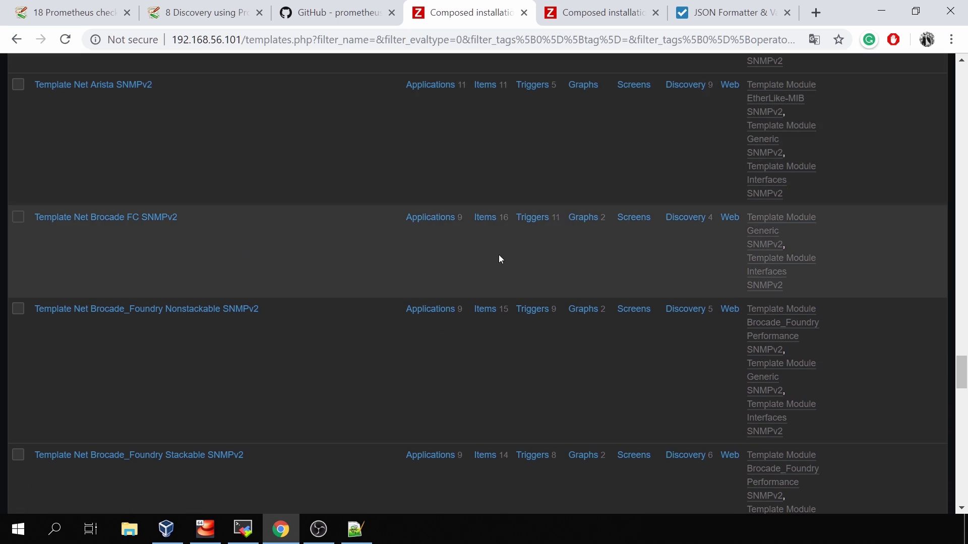
pyautogui.scroll(-18, 430, 335)
pyautogui.scroll(-10, 430, 334)
pyautogui.scroll(20, 430, 334)
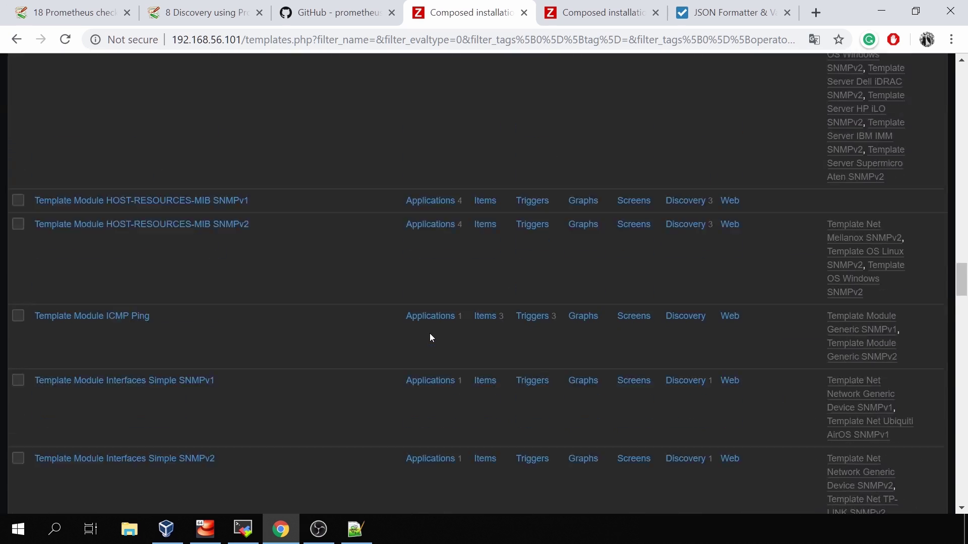
pyautogui.scroll(20, 429, 334)
pyautogui.scroll(-5, 430, 334)
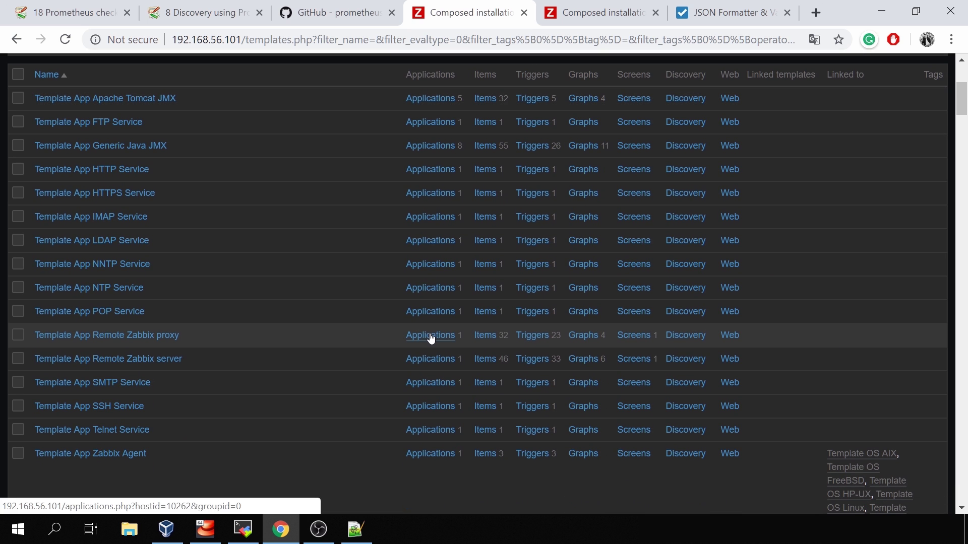
pyautogui.scroll(5, 514, 232)
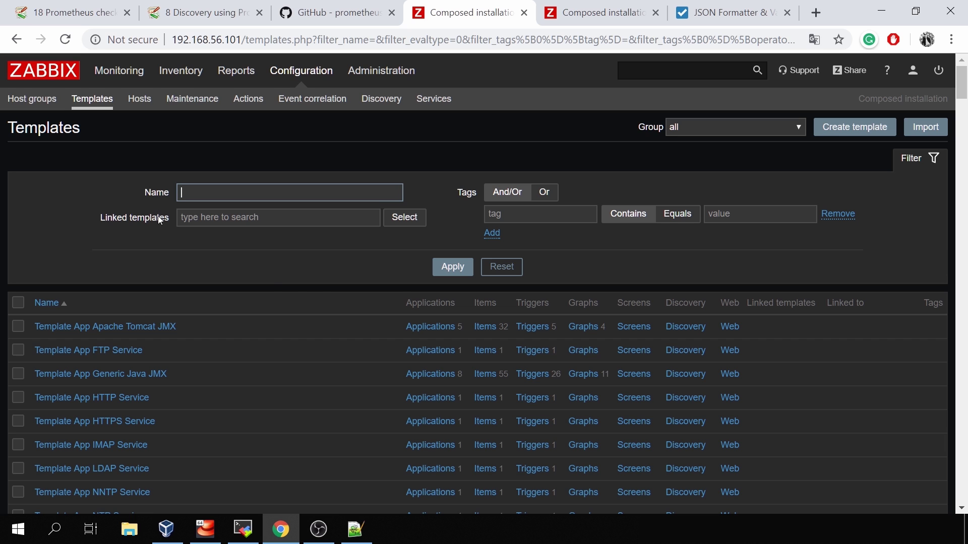
# - Select Template App Apache Tomcat JMX and examine the bulk actions available for selected templates
pyautogui.click(18, 327)
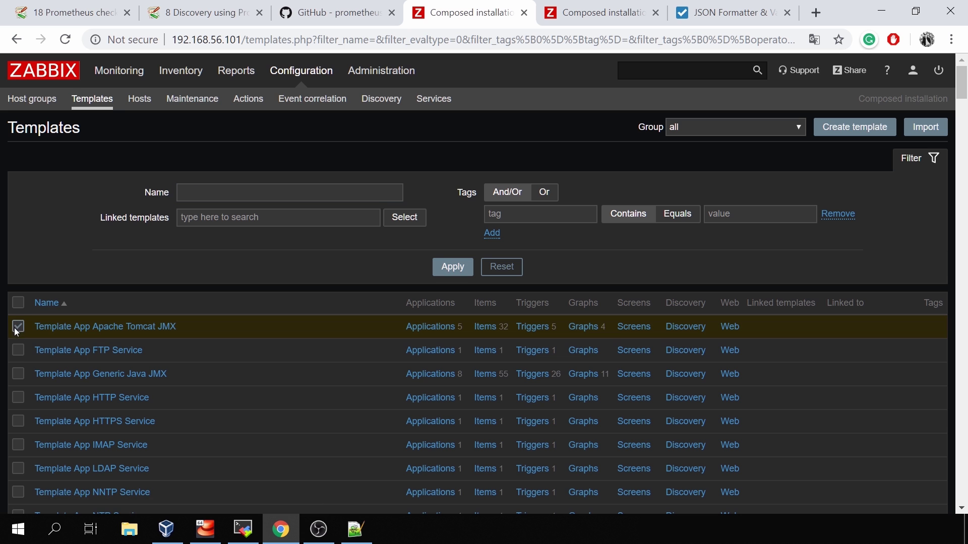
pyautogui.scroll(-20, 115, 363)
pyautogui.scroll(-10, 115, 361)
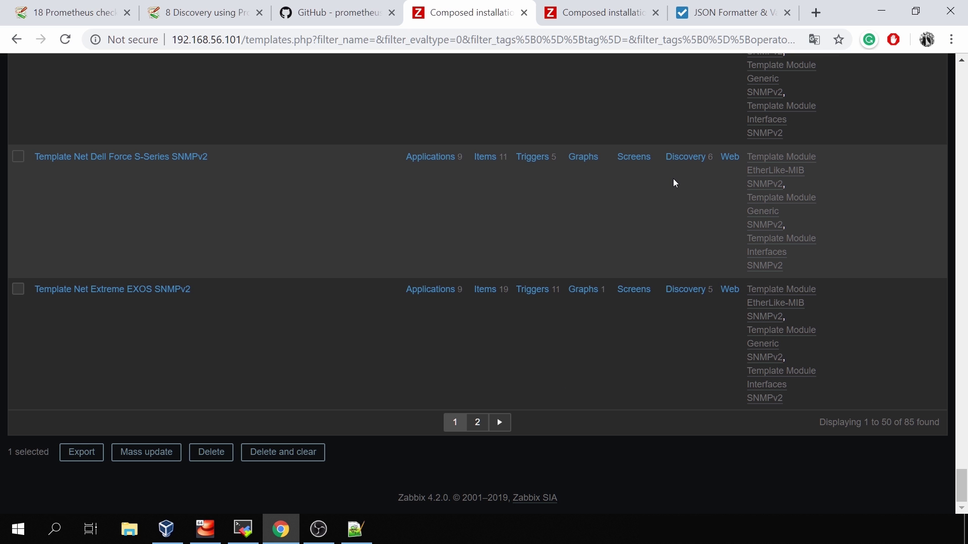
pyautogui.scroll(10, 675, 183)
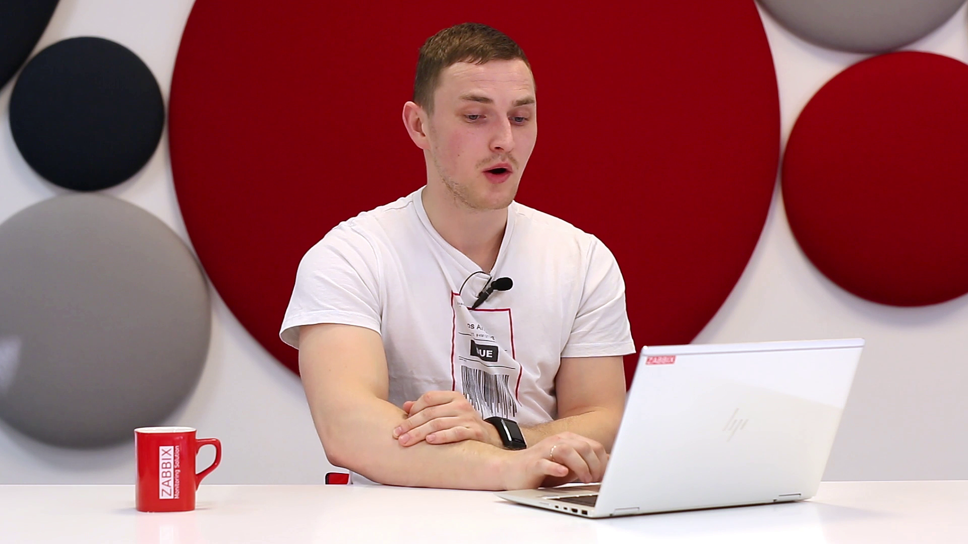